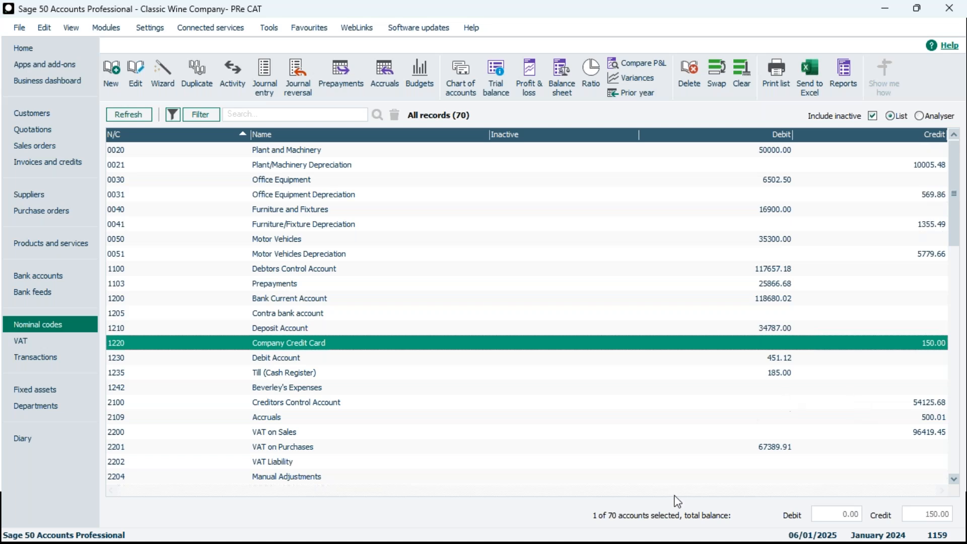
Open the Detailed Layout of Accounts chart of accounts for editing and review its Profit & Loss and Balance Sheet categories
{"action": "left_click", "coordinate": [463, 81]}
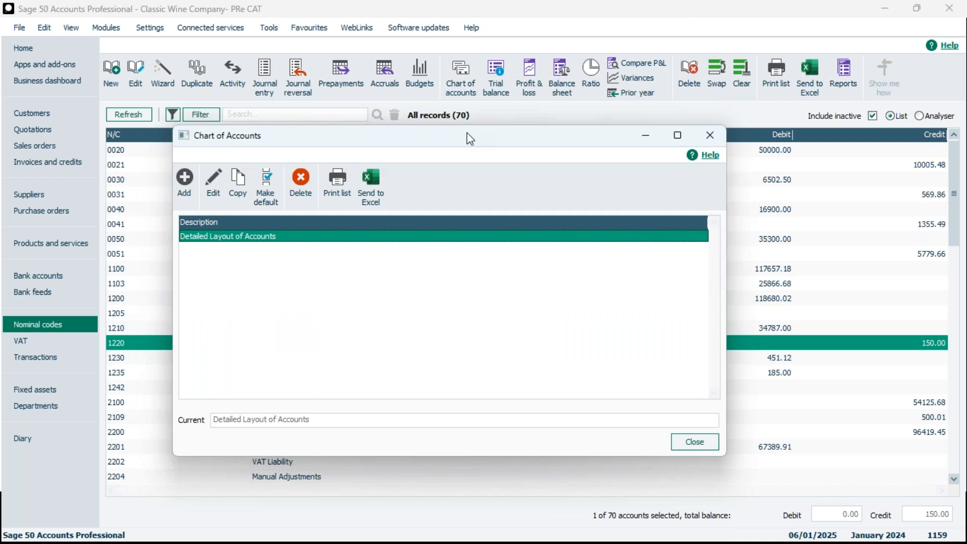
{"action": "left_click", "coordinate": [220, 202]}
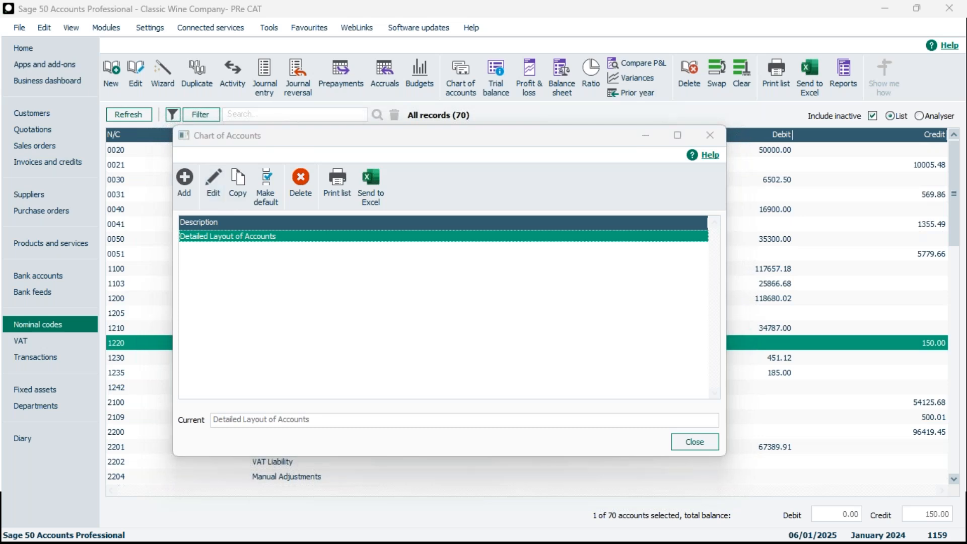
{"action": "left_click_drag", "start_coordinate": [214, 94], "coordinate": [440, 56]}
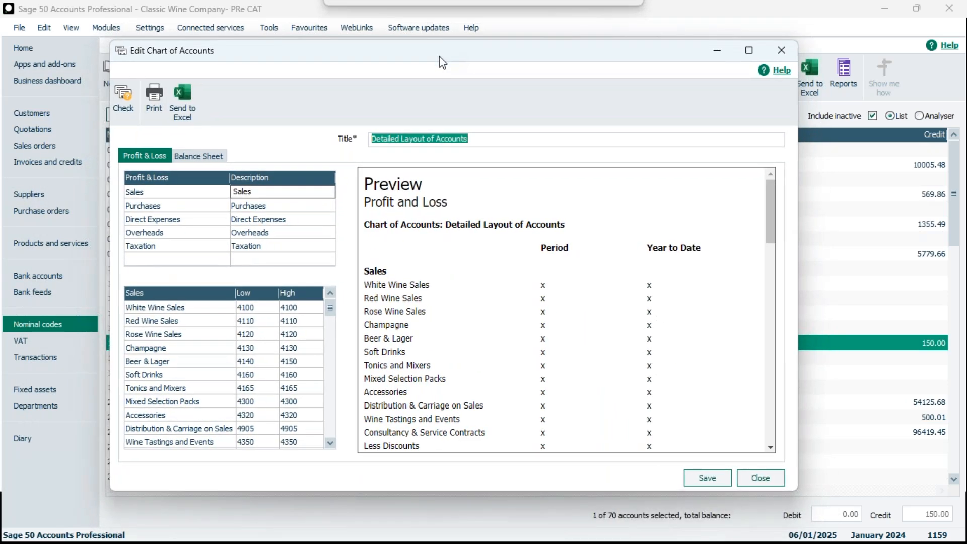
{"action": "left_click", "coordinate": [199, 158]}
{"action": "left_click", "coordinate": [153, 158]}
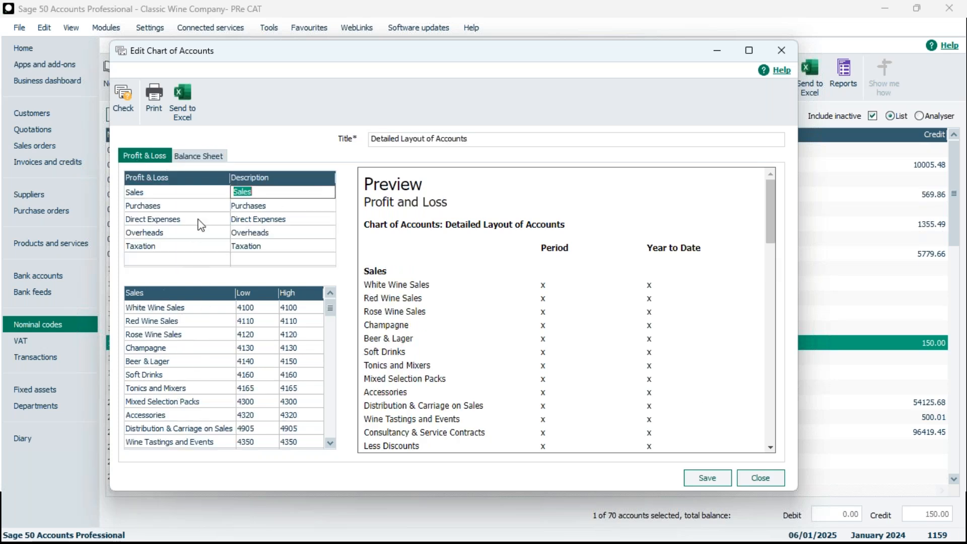
{"action": "left_click", "coordinate": [199, 159]}
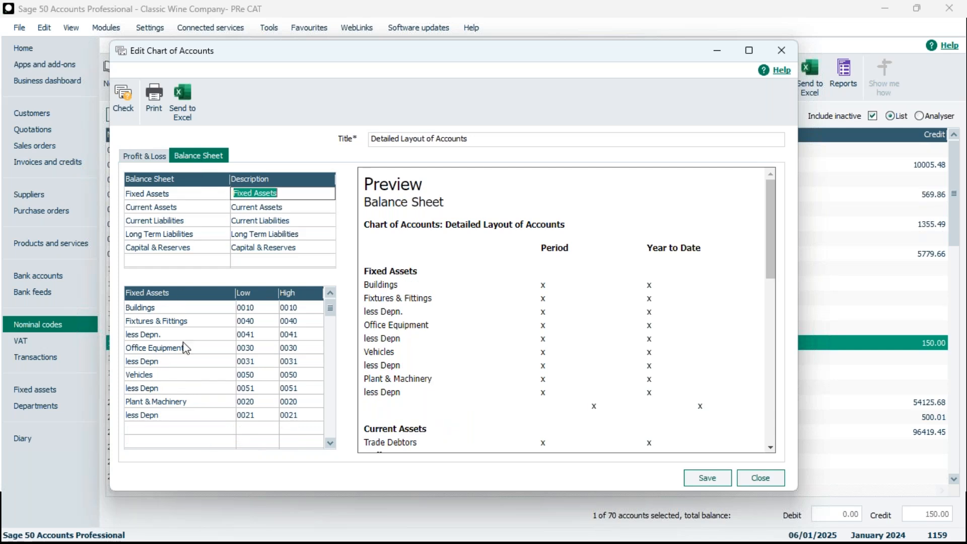
{"action": "left_click", "coordinate": [146, 157]}
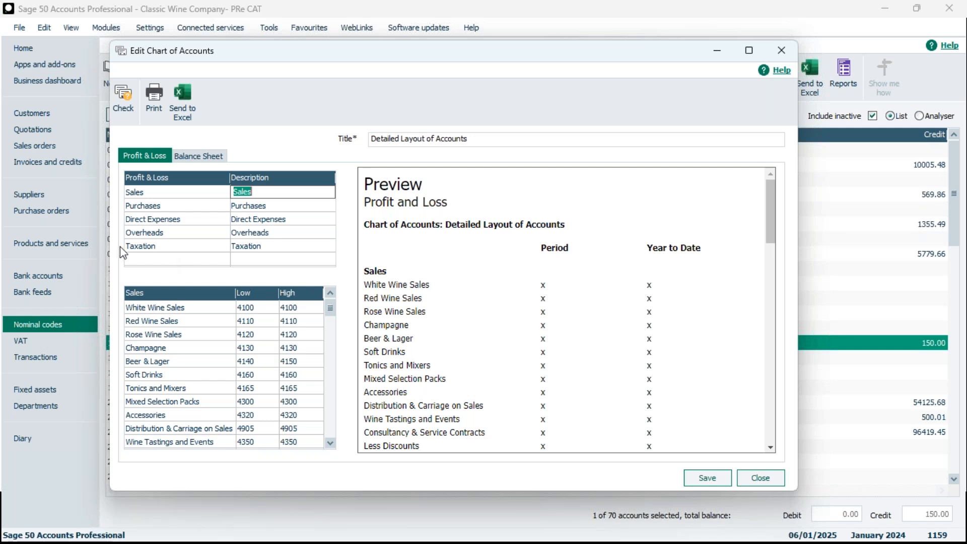
Check the chart of accounts for errors and preview the error report beside the category lists
{"action": "left_click", "coordinate": [125, 101]}
{"action": "left_click_drag", "start_coordinate": [78, 346], "coordinate": [556, 226]}
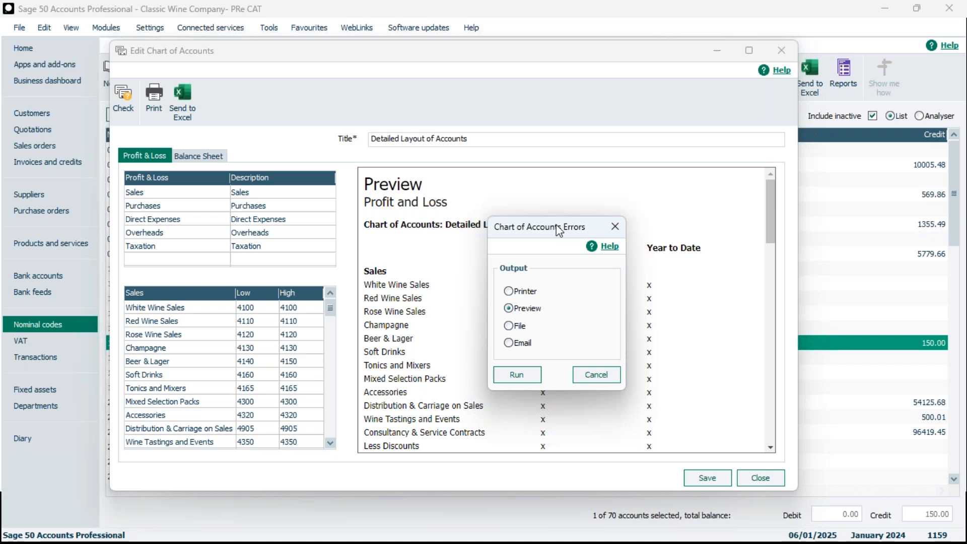
{"action": "left_click", "coordinate": [519, 377]}
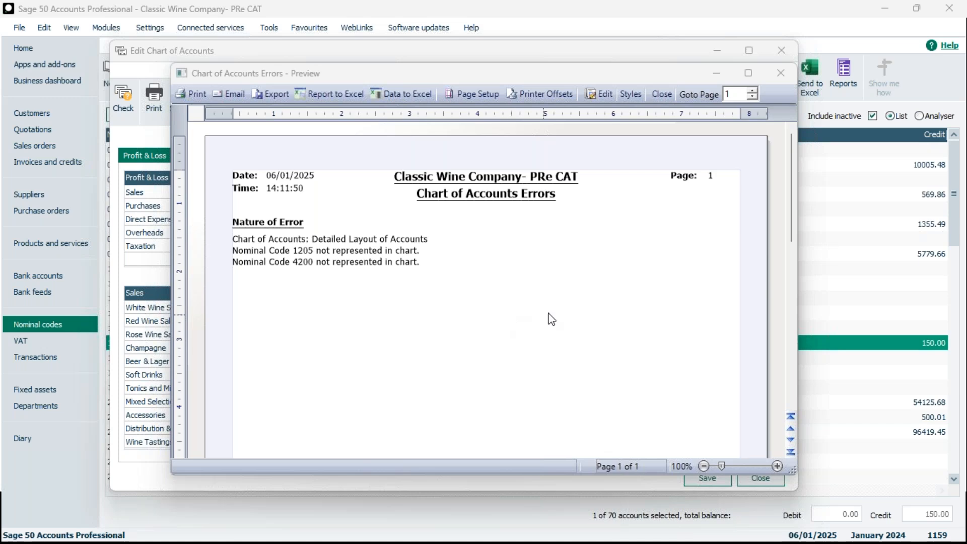
{"action": "left_click_drag", "start_coordinate": [457, 76], "coordinate": [626, 47]}
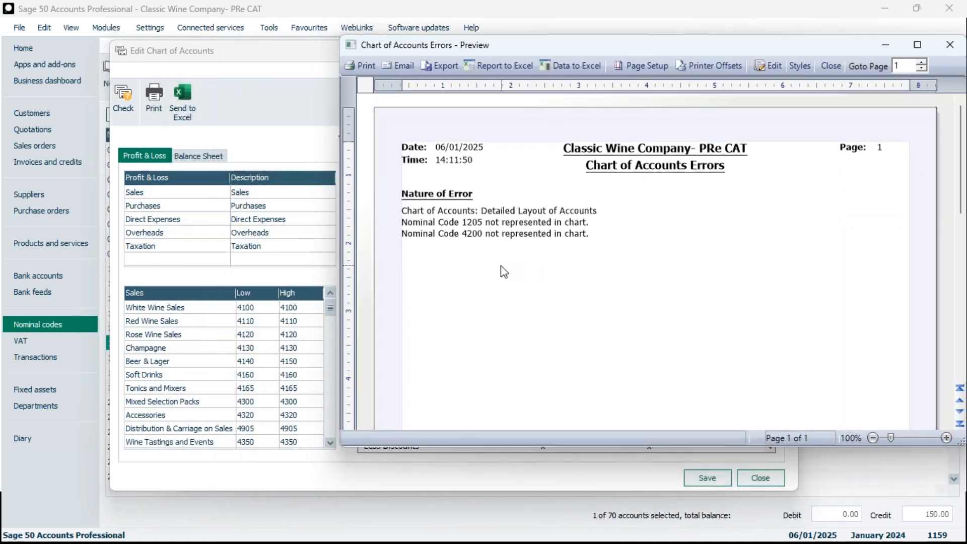
Compare the Profit & Loss sales ranges and Balance Sheet current assets with the error report, and close the report and chart of accounts windows
{"action": "left_click", "coordinate": [212, 375]}
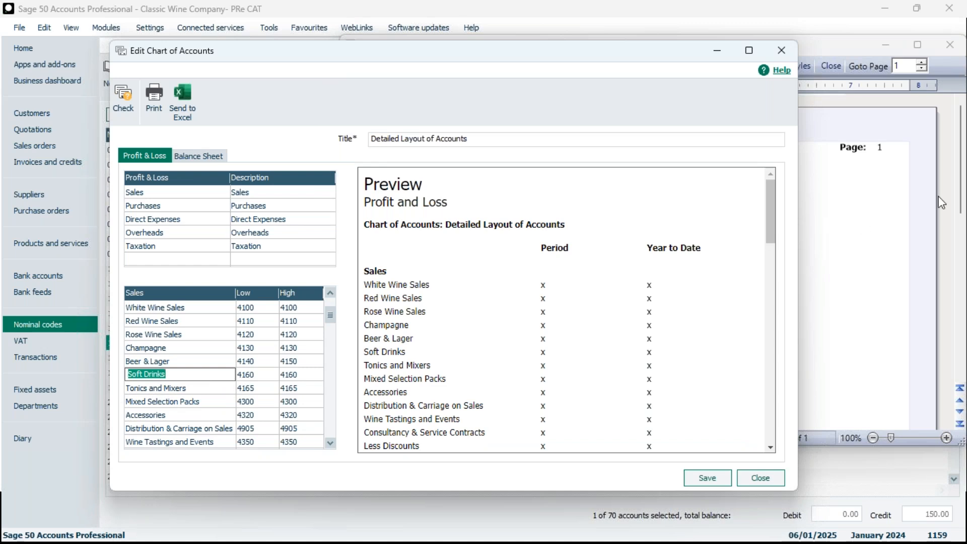
{"action": "left_click", "coordinate": [911, 214]}
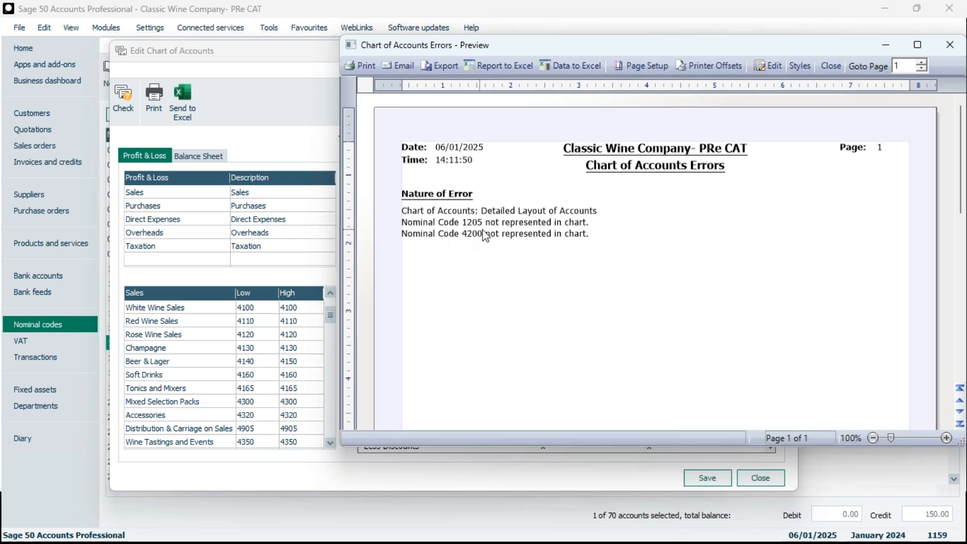
{"action": "left_click", "coordinate": [201, 157]}
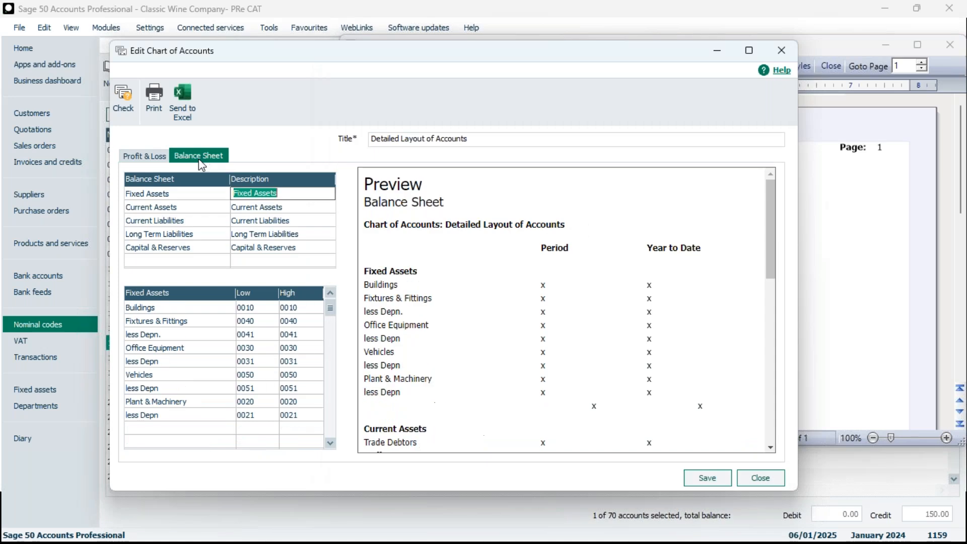
{"action": "left_click", "coordinate": [249, 207]}
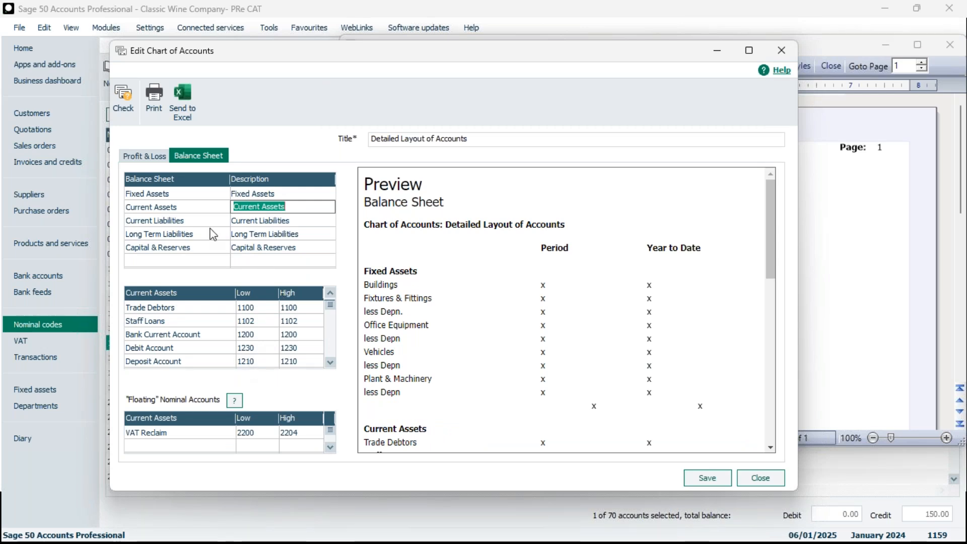
{"action": "left_click", "coordinate": [865, 231]}
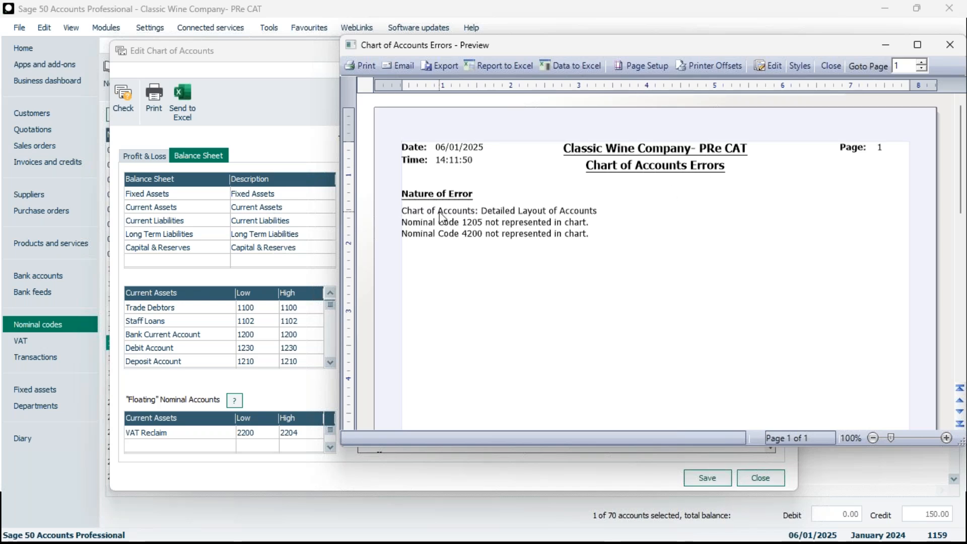
{"action": "left_click", "coordinate": [949, 48]}
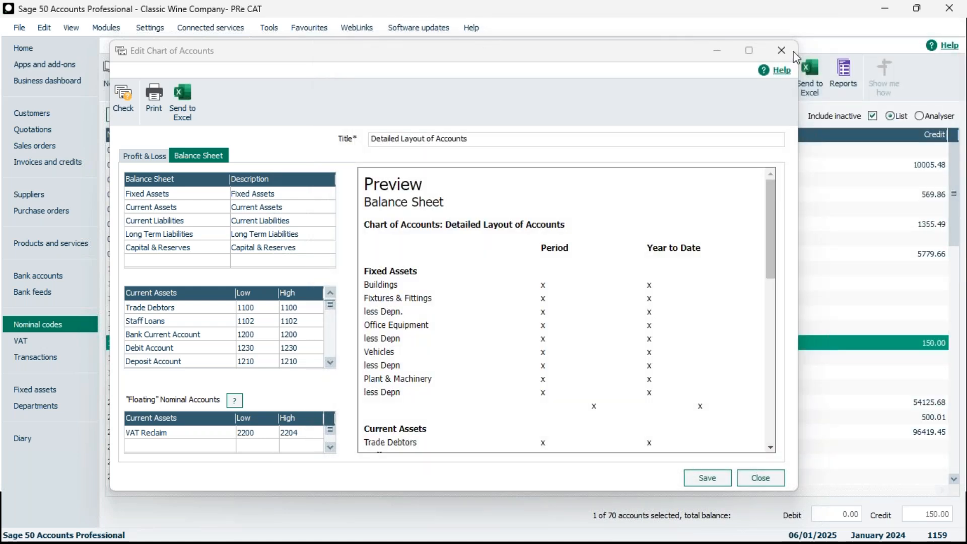
{"action": "left_click", "coordinate": [791, 50]}
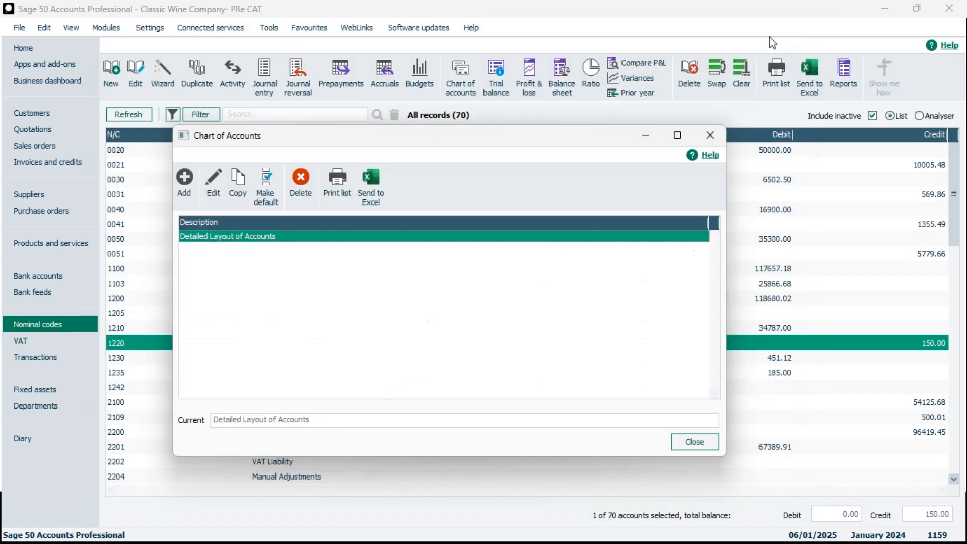
{"action": "left_click", "coordinate": [710, 137]}
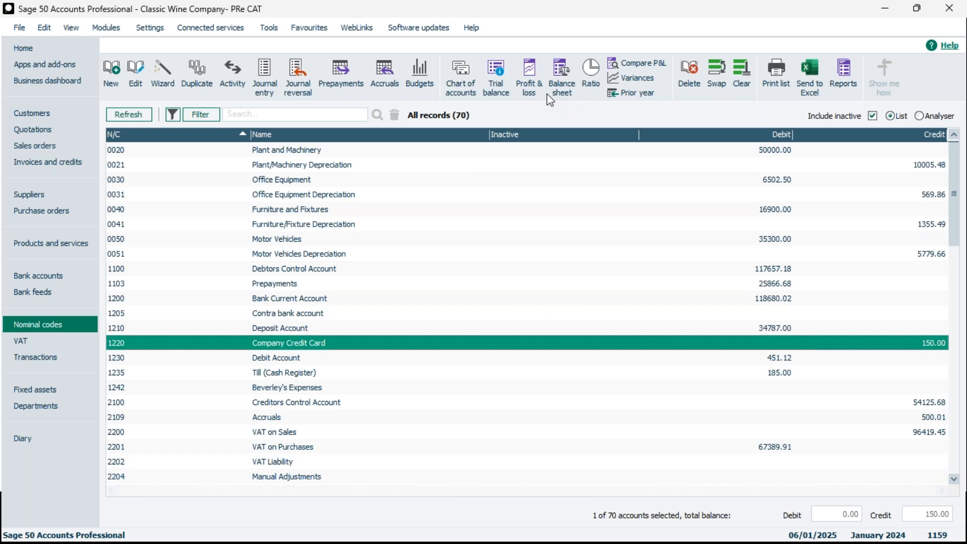
Look through the aged debtors reports available for customers and close the report list
{"action": "left_click", "coordinate": [65, 114]}
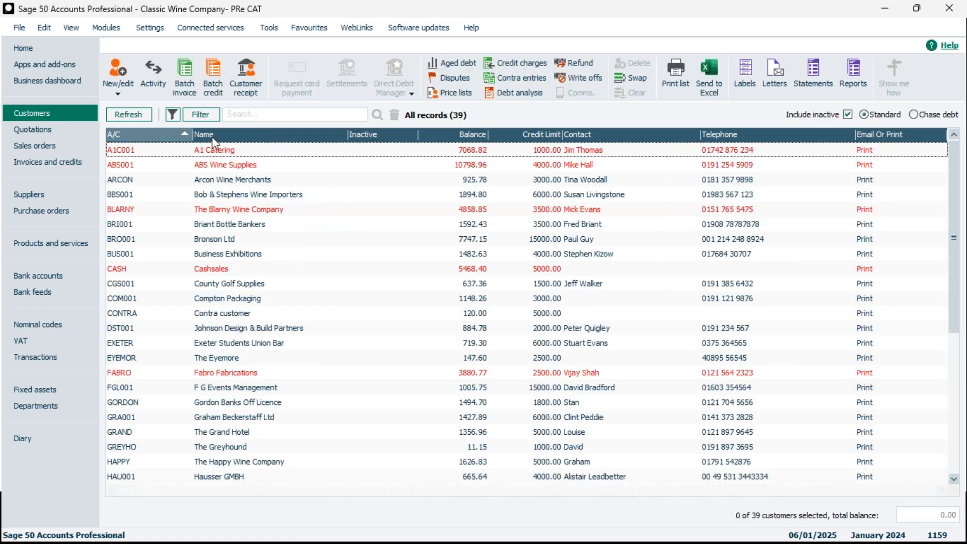
{"action": "left_click", "coordinate": [850, 92]}
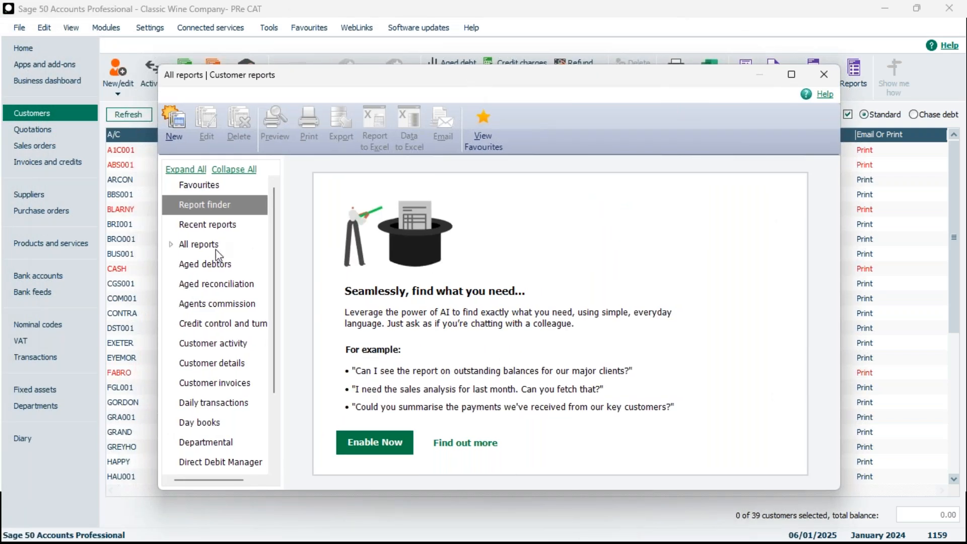
{"action": "left_click", "coordinate": [249, 272]}
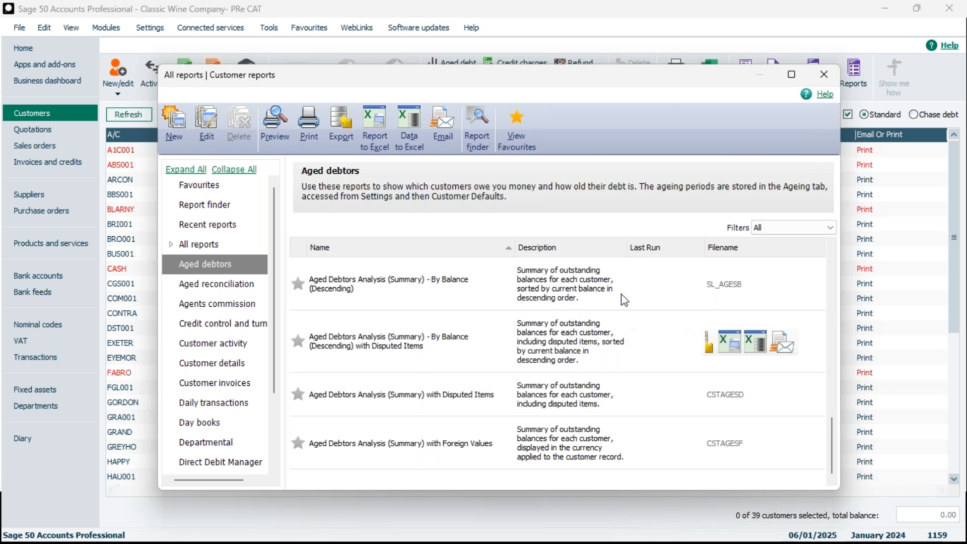
{"action": "left_click", "coordinate": [834, 78]}
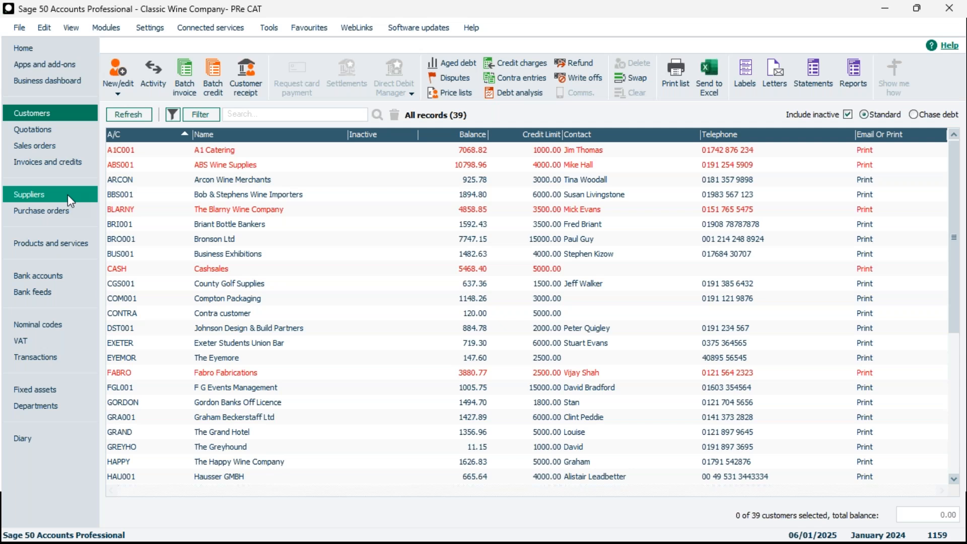
Set up a company backup that includes only the data files
{"action": "left_click", "coordinate": [17, 26]}
{"action": "key", "text": "Escape"}
{"action": "left_click", "coordinate": [19, 27]}
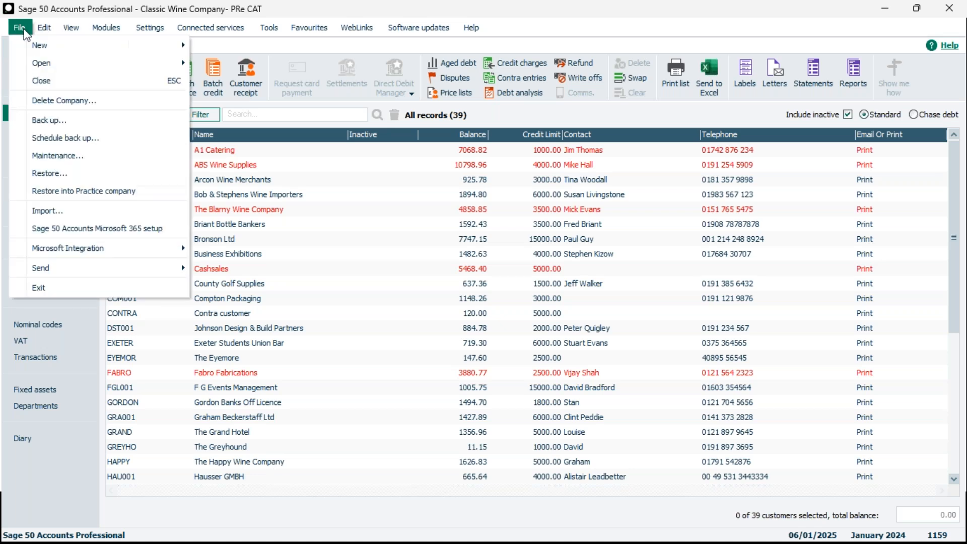
{"action": "left_click", "coordinate": [37, 119]}
{"action": "left_click", "coordinate": [533, 315]}
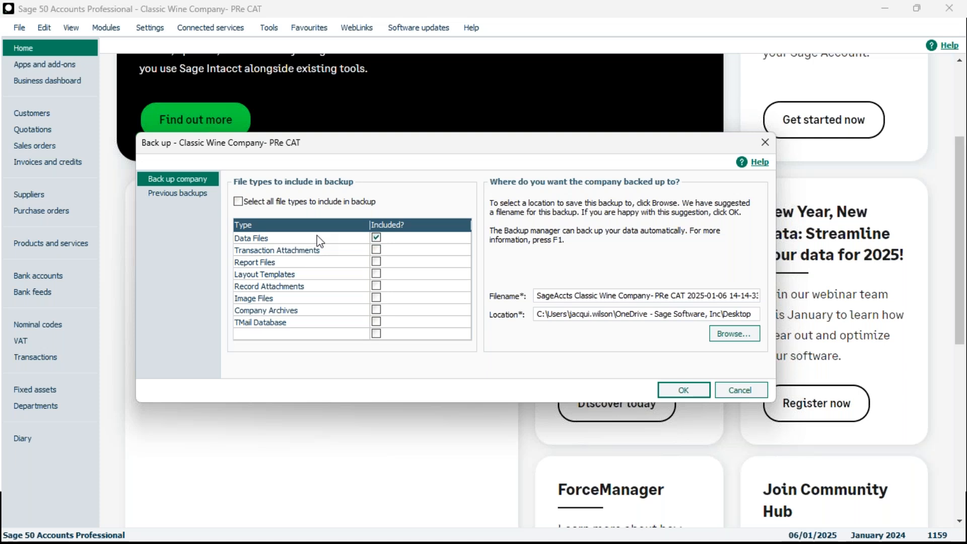
{"action": "left_click", "coordinate": [238, 201]}
{"action": "left_click", "coordinate": [238, 202]}
Replace the SageAccts prefix of the backup file name with "Pre year end"
{"action": "left_click_drag", "start_coordinate": [577, 299], "coordinate": [500, 292]}
{"action": "type", "text": "Pre ye"}
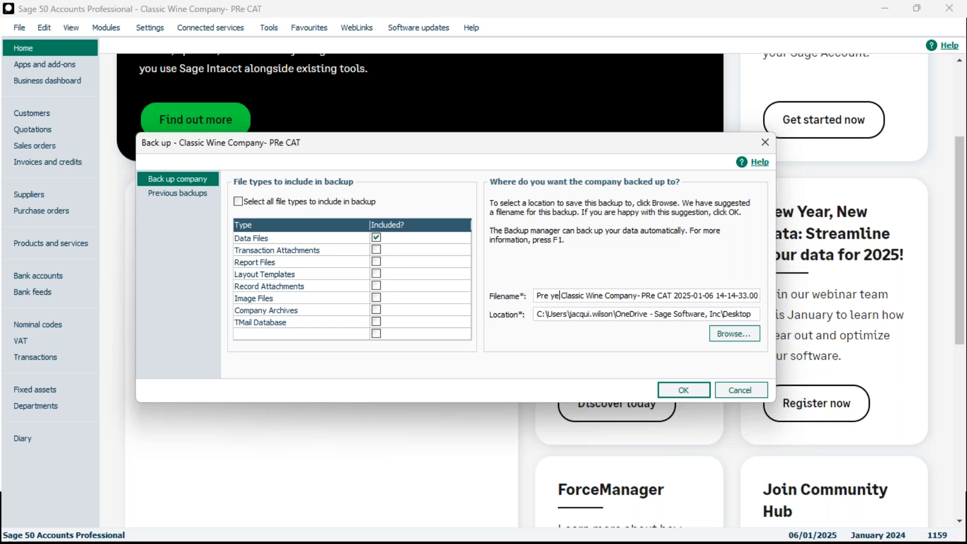
{"action": "type", "text": "ar end"}
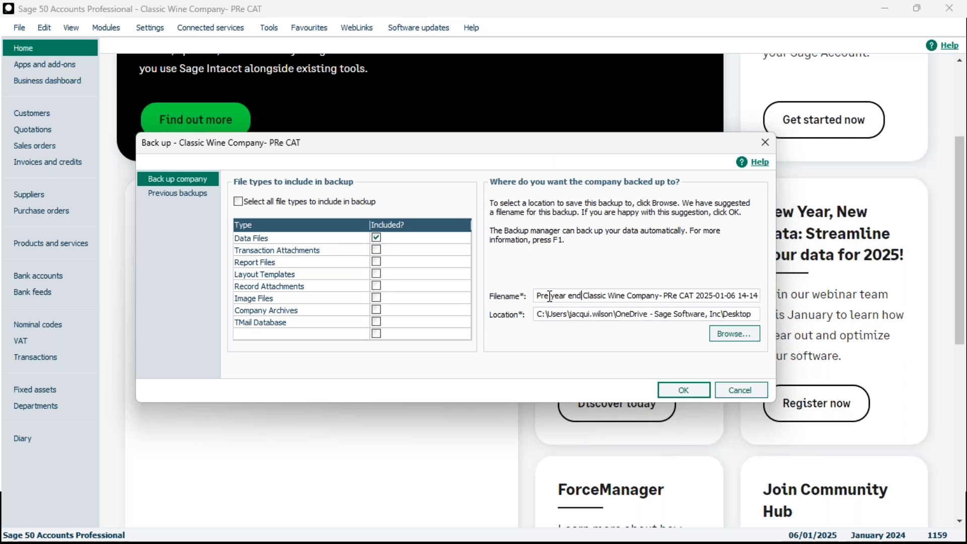
Run the backup with a data check beforehand and close the problems report and completion notice
{"action": "left_click", "coordinate": [683, 390]}
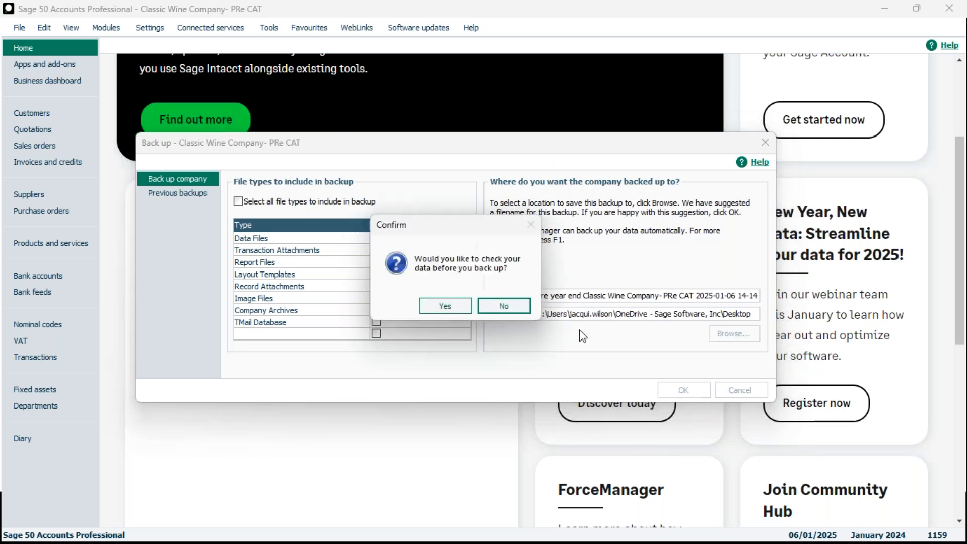
{"action": "left_click", "coordinate": [455, 307]}
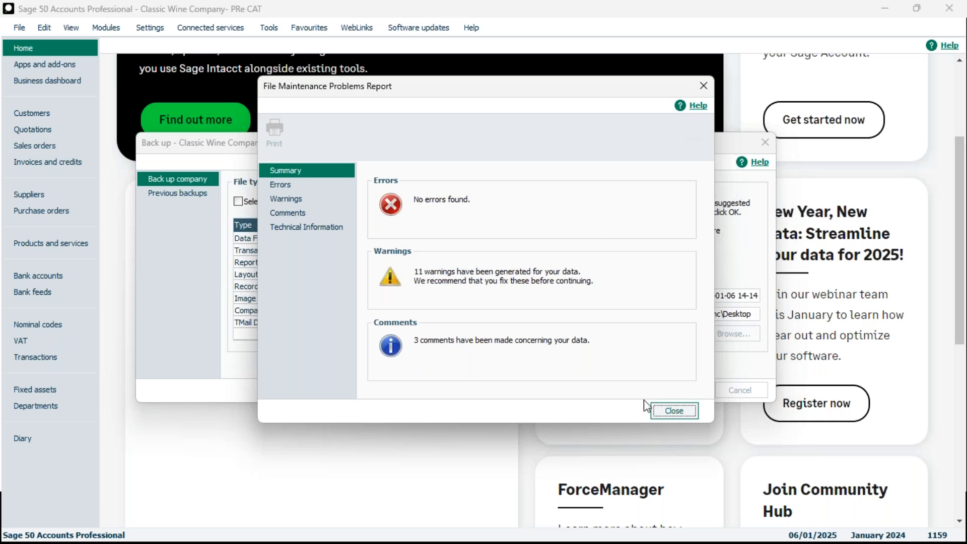
{"action": "left_click", "coordinate": [674, 411]}
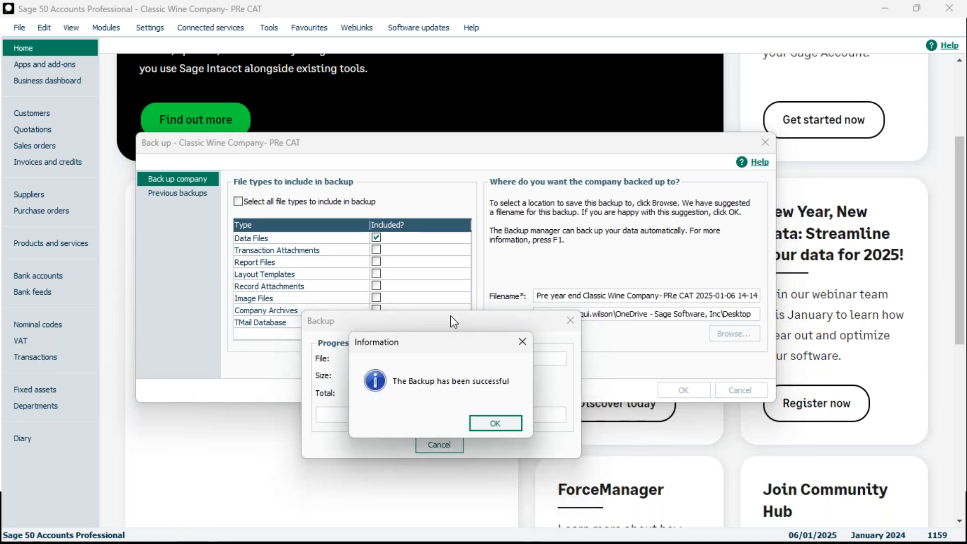
{"action": "left_click", "coordinate": [500, 425]}
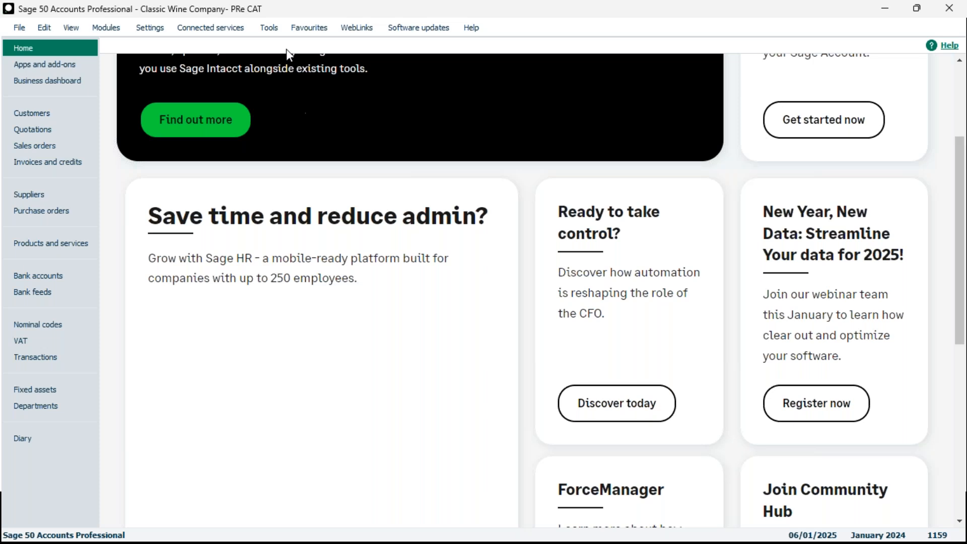
Open the Year End routine for the current financial year
{"action": "left_click", "coordinate": [278, 29]}
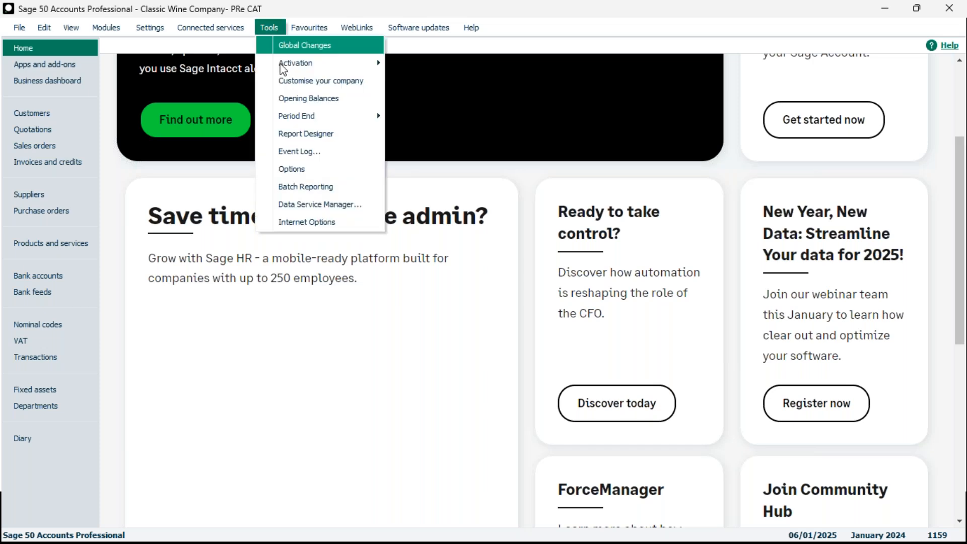
{"action": "mouse_move", "coordinate": [298, 120]}
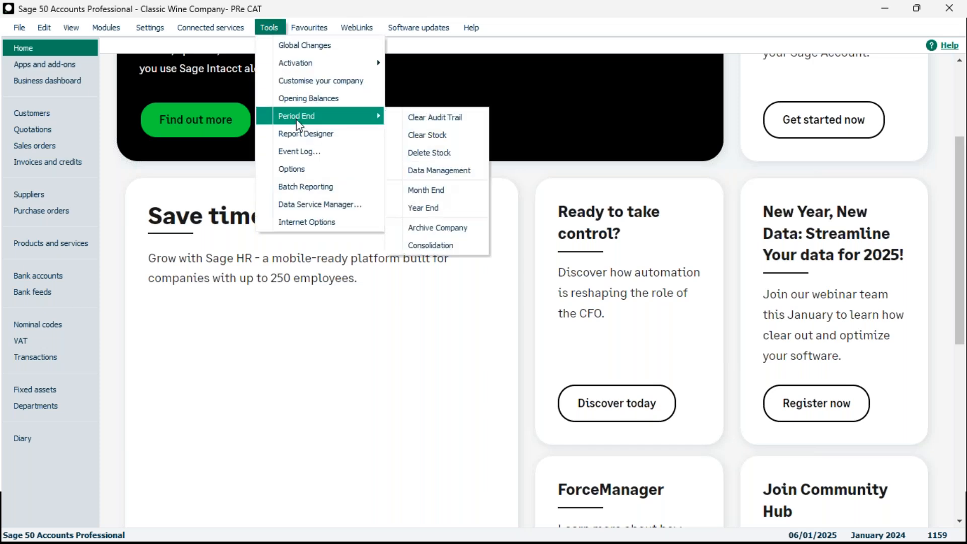
{"action": "left_click", "coordinate": [459, 216]}
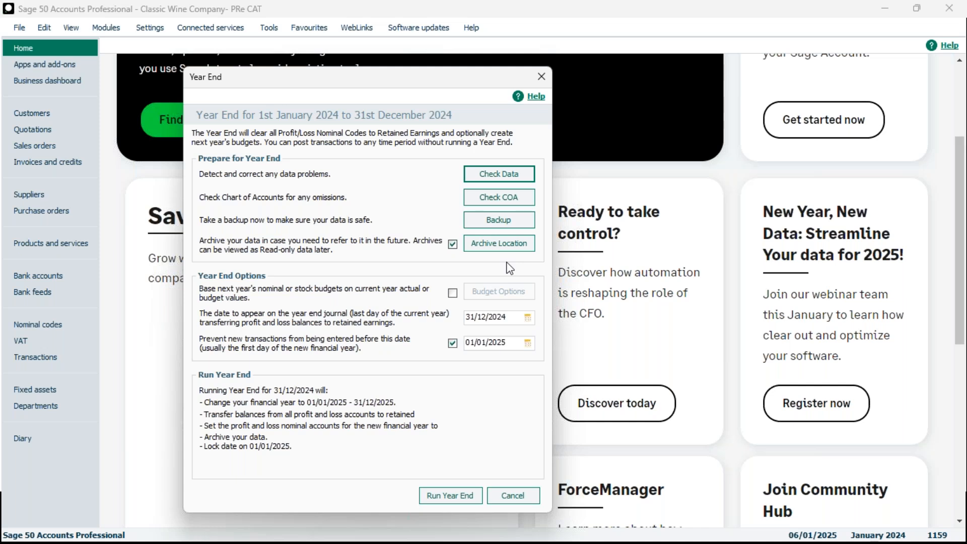
Open the year-end archive location settings and try to save them with the description "Year End 2024a"
{"action": "left_click", "coordinate": [497, 246]}
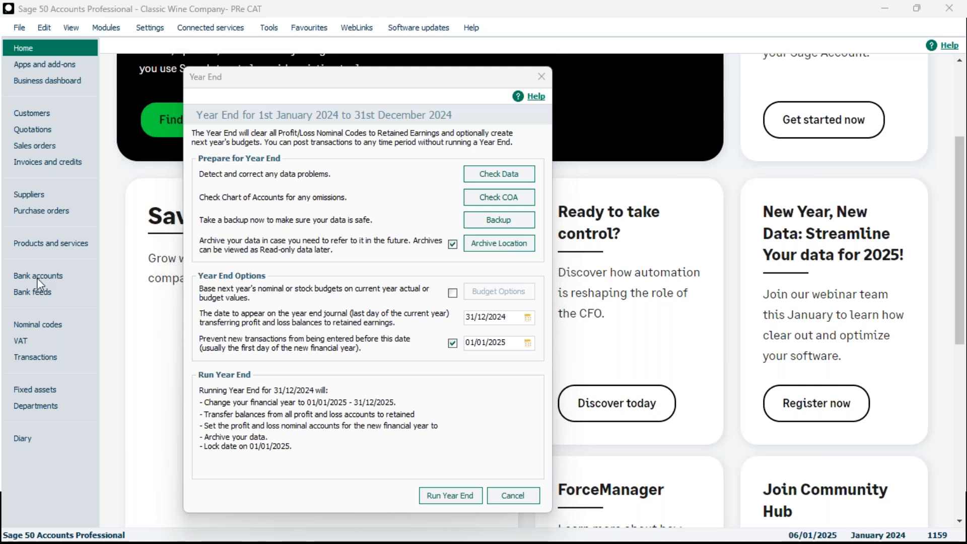
{"action": "left_click_drag", "start_coordinate": [41, 285], "coordinate": [506, 162]}
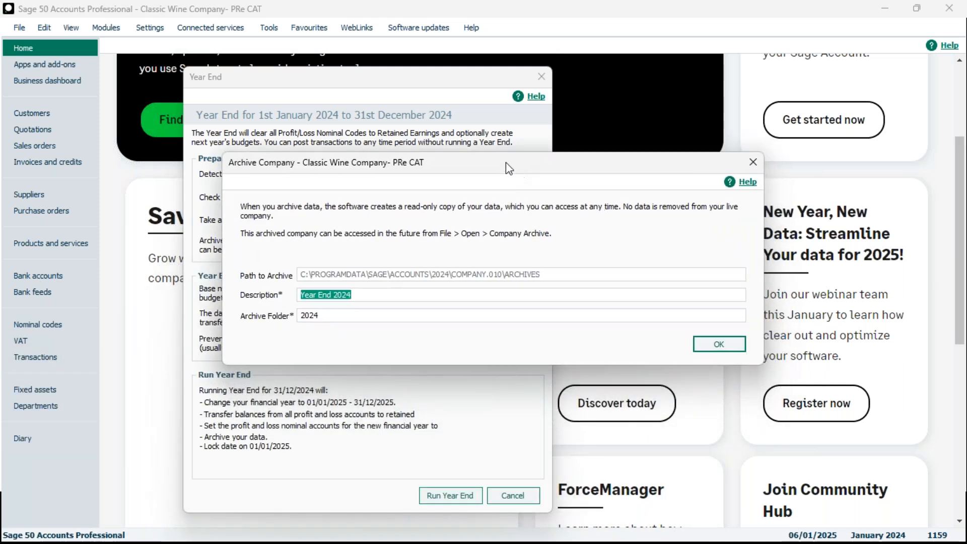
{"action": "left_click", "coordinate": [385, 295]}
{"action": "type", "text": "a"}
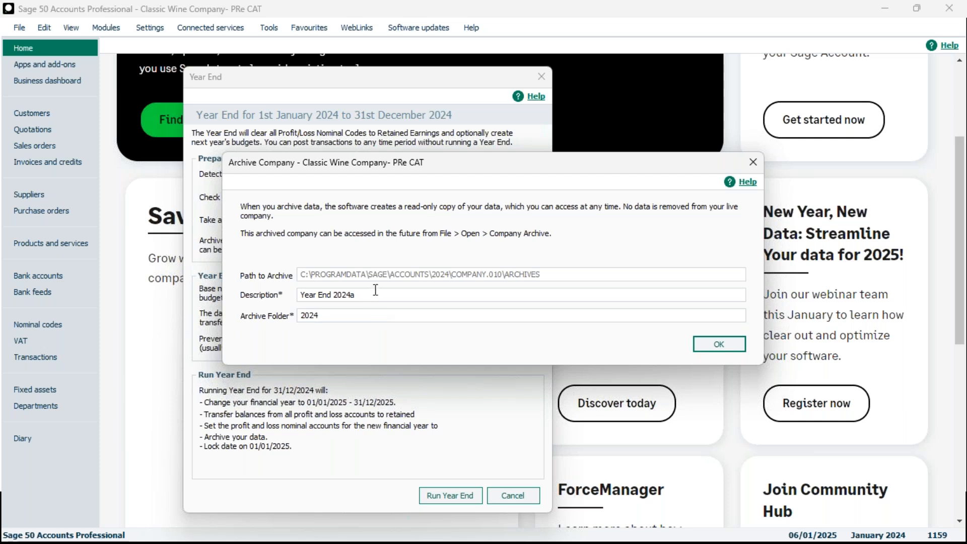
{"action": "left_click", "coordinate": [720, 343]}
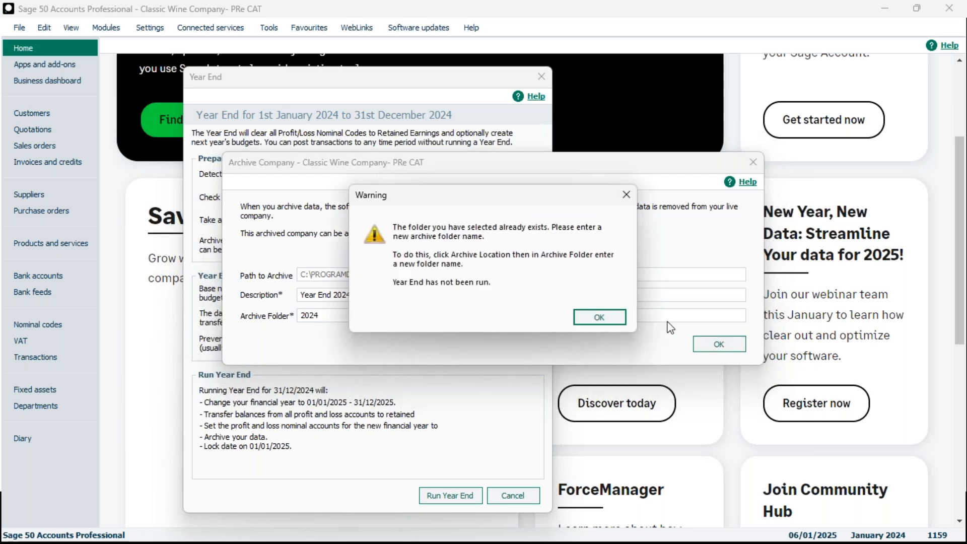
{"action": "left_click", "coordinate": [644, 334]}
{"action": "left_click", "coordinate": [599, 317]}
Change the archive description to "Year End Dec 24" and try to save the archive settings
{"action": "left_click", "coordinate": [372, 297]}
{"action": "type", "text": "a"}
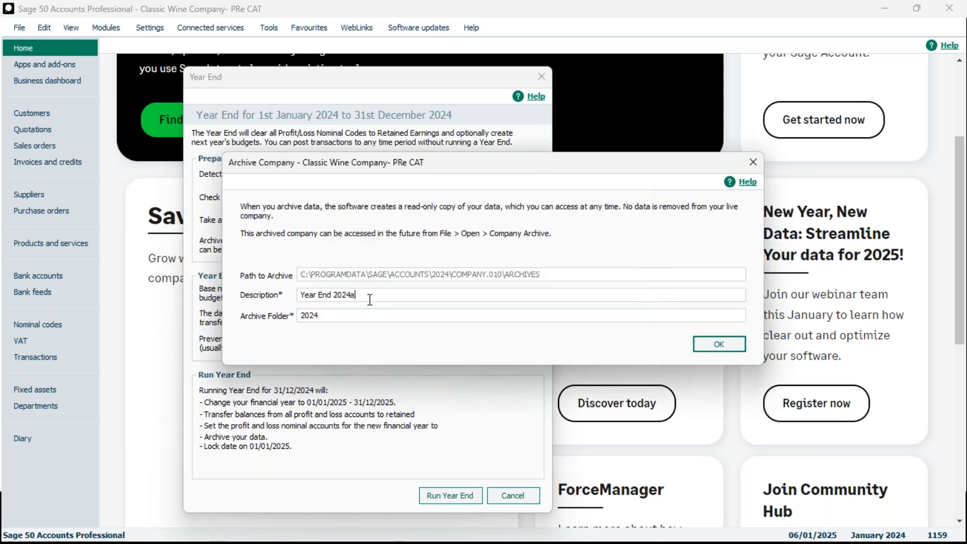
{"action": "key", "text": "BackSpace"}
{"action": "key", "text": "BackSpace"}
{"action": "key", "text": "BackSpace"}
{"action": "key", "text": "BackSpace"}
{"action": "key", "text": "BackSpace"}
{"action": "type", "text": "Dec 24"}
{"action": "left_click", "coordinate": [708, 348]}
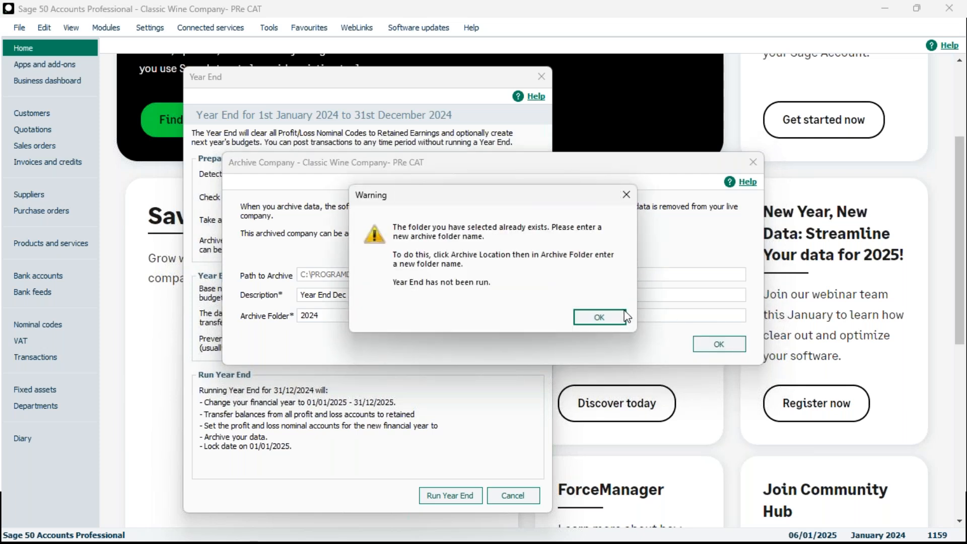
{"action": "left_click", "coordinate": [612, 309]}
Append "dec" to the archive folder name 2024 and save the archive settings
{"action": "left_click", "coordinate": [333, 316]}
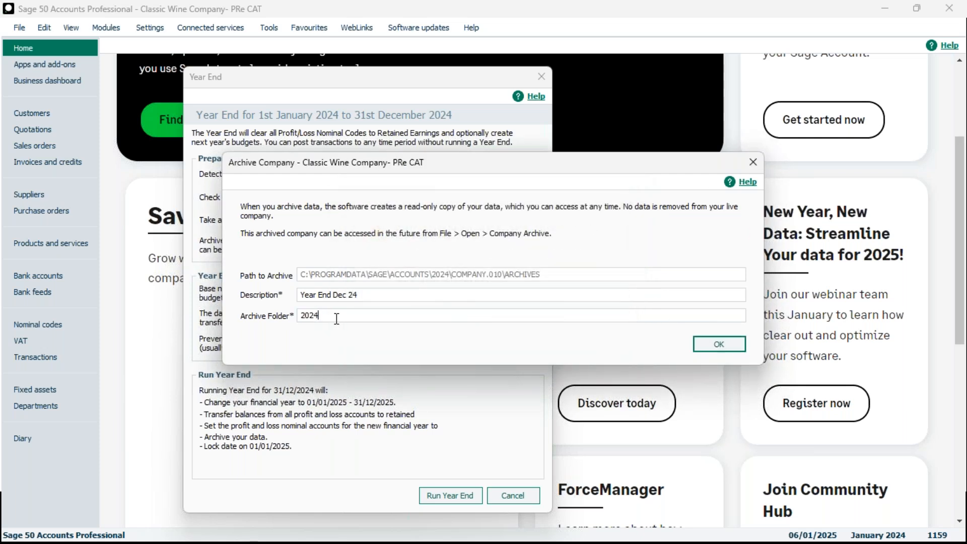
{"action": "type", "text": "dec"}
{"action": "left_click", "coordinate": [726, 348]}
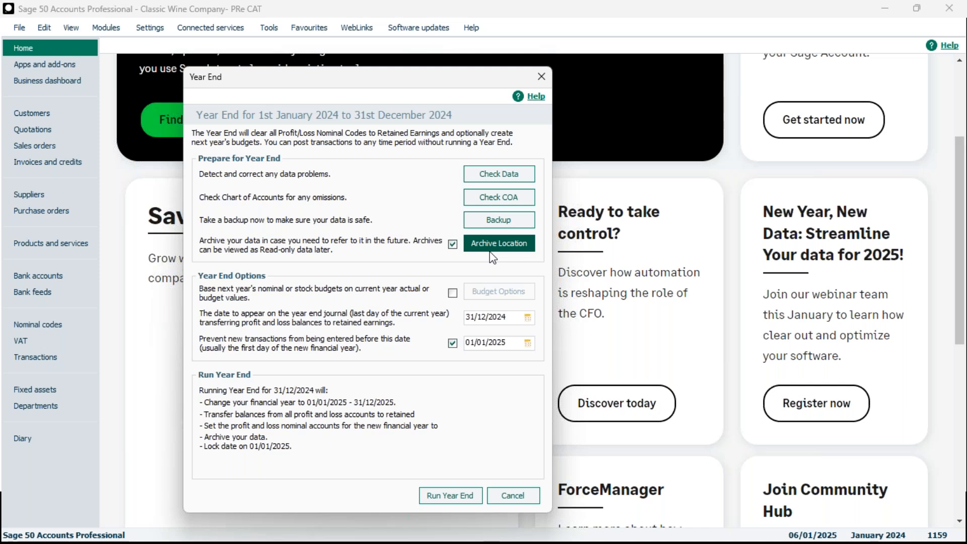
Turn on basing next year's budgets on this year's values, trying a 1% increase based on nominal budgets before cancelling the budget options
{"action": "left_click", "coordinate": [452, 293]}
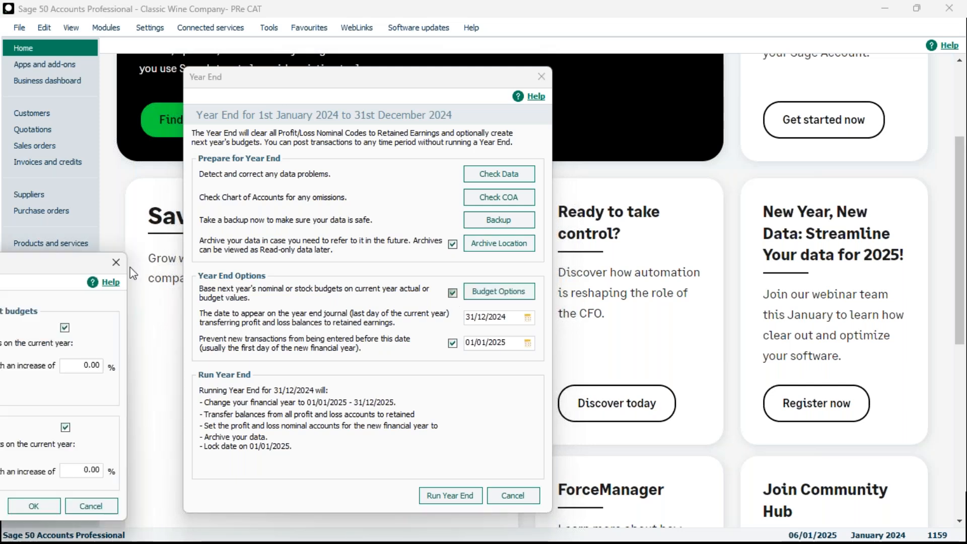
{"action": "left_click", "coordinate": [499, 291]}
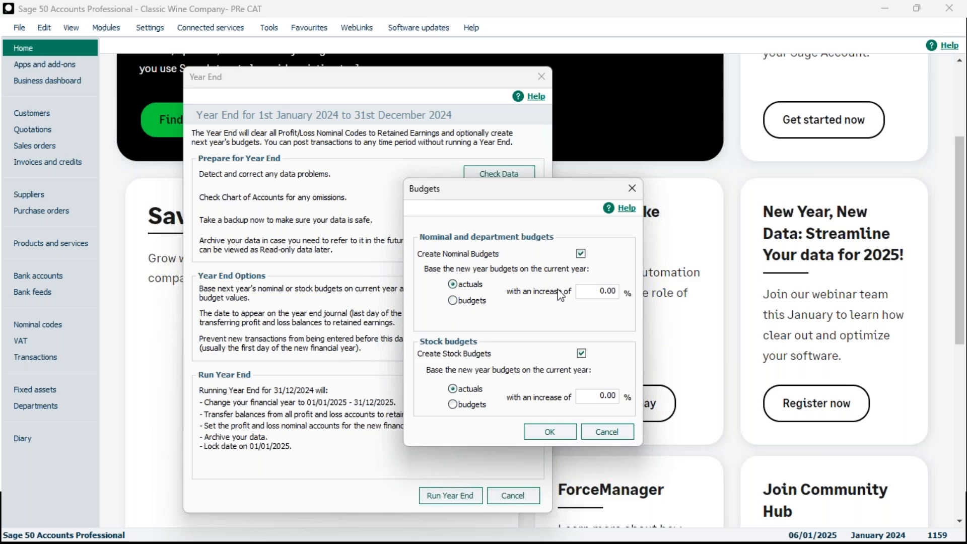
{"action": "left_click", "coordinate": [582, 291]}
{"action": "type", "text": "1"}
{"action": "left_click", "coordinate": [455, 301]}
{"action": "left_click", "coordinate": [605, 432]}
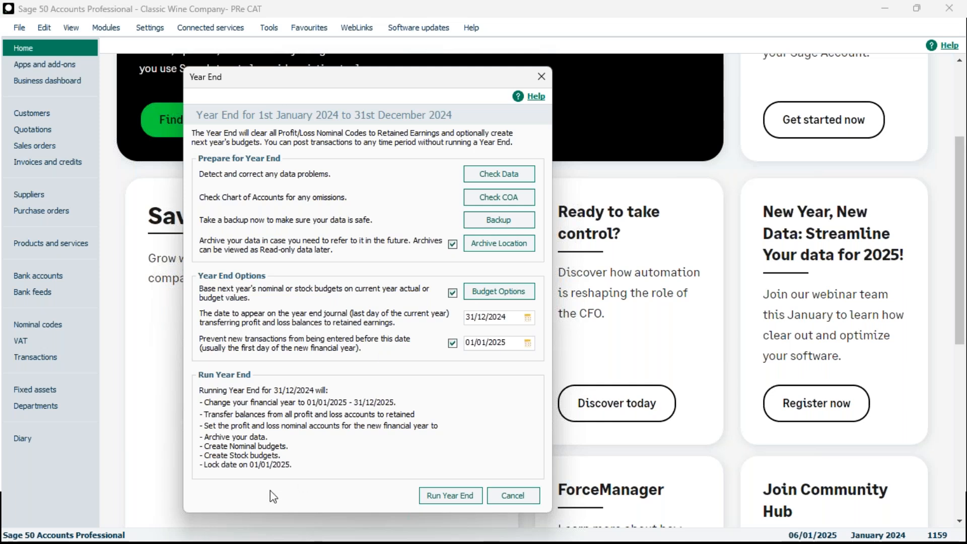
Run the year end for 31/12/2024 with the Year End Report output as a preview
{"action": "left_click", "coordinate": [467, 499]}
{"action": "left_click", "coordinate": [398, 335]}
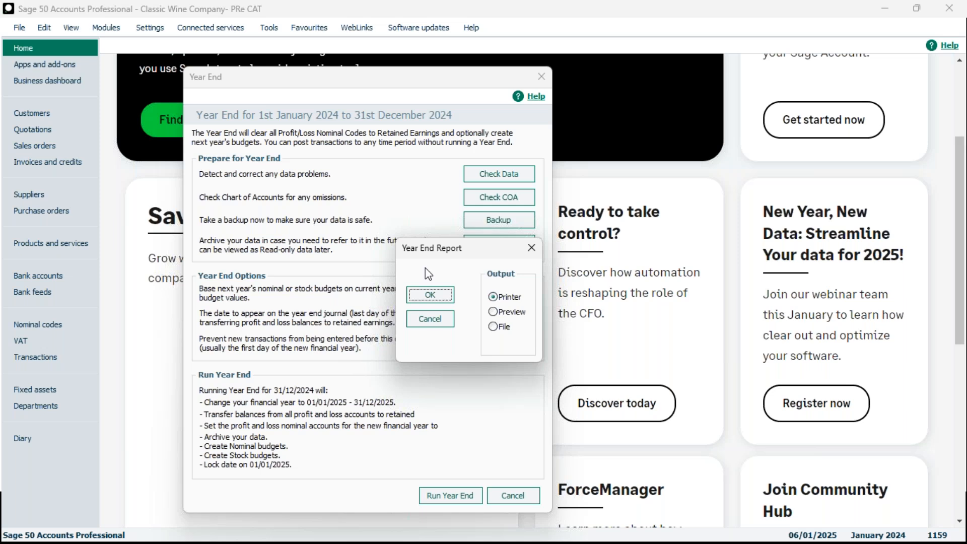
{"action": "left_click", "coordinate": [493, 311]}
{"action": "left_click", "coordinate": [432, 301]}
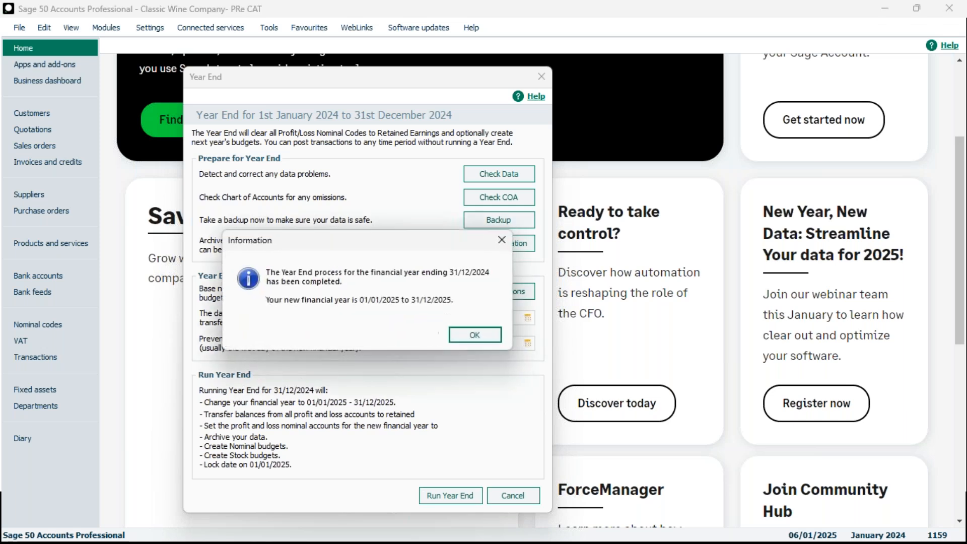
{"action": "left_click", "coordinate": [474, 335]}
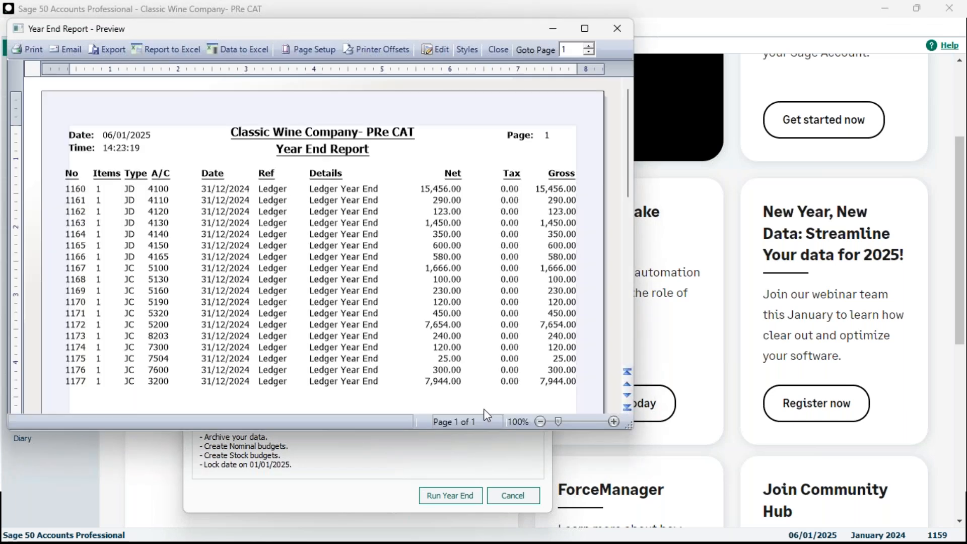
Enlarge and reposition the Year End Report preview to review its journal lines, and close it along with the completion notice
{"action": "left_click_drag", "start_coordinate": [382, 431], "coordinate": [387, 520]}
{"action": "left_click_drag", "start_coordinate": [471, 27], "coordinate": [597, 25]}
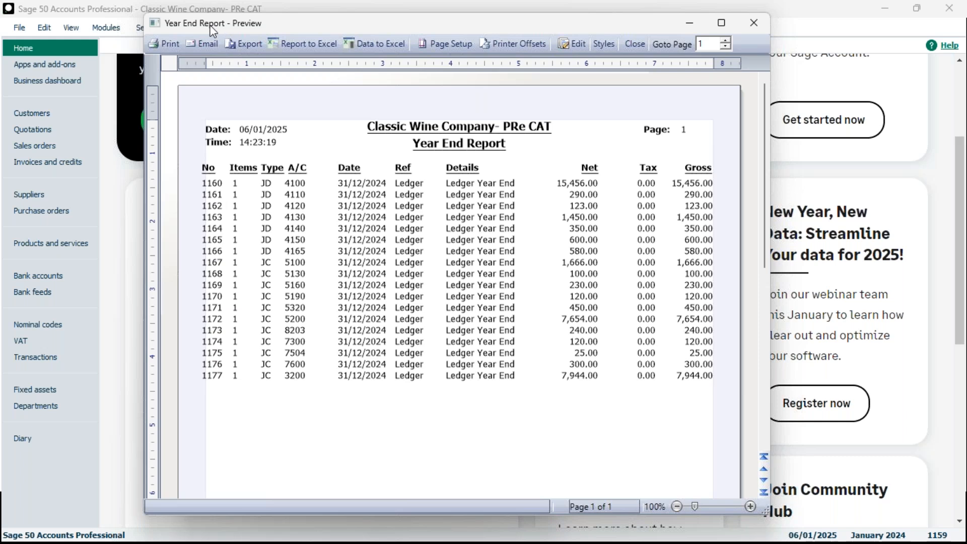
{"action": "left_click", "coordinate": [757, 29]}
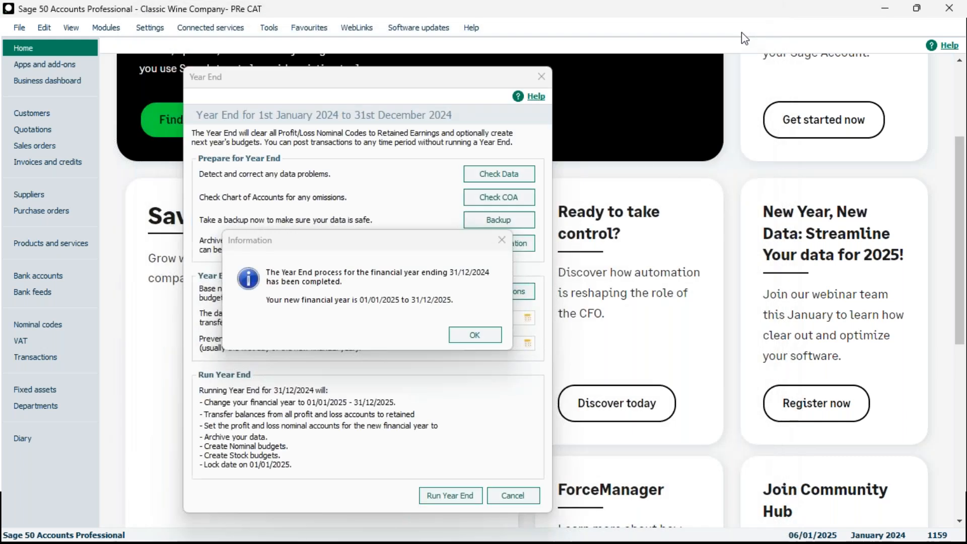
{"action": "left_click", "coordinate": [487, 338]}
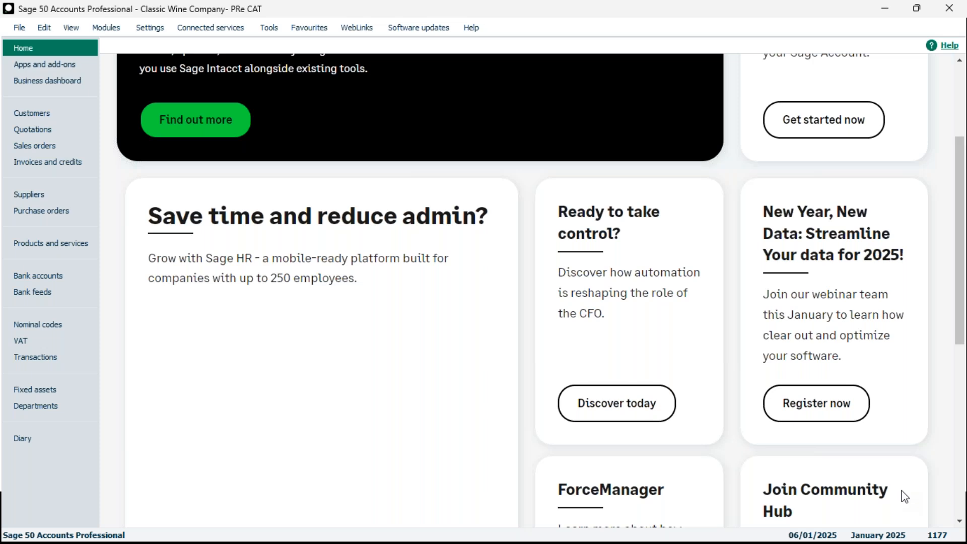
Preview the Period Trial Balance from the nominal codes, with the period set to Brought forward 1: 2025
{"action": "left_click", "coordinate": [61, 325]}
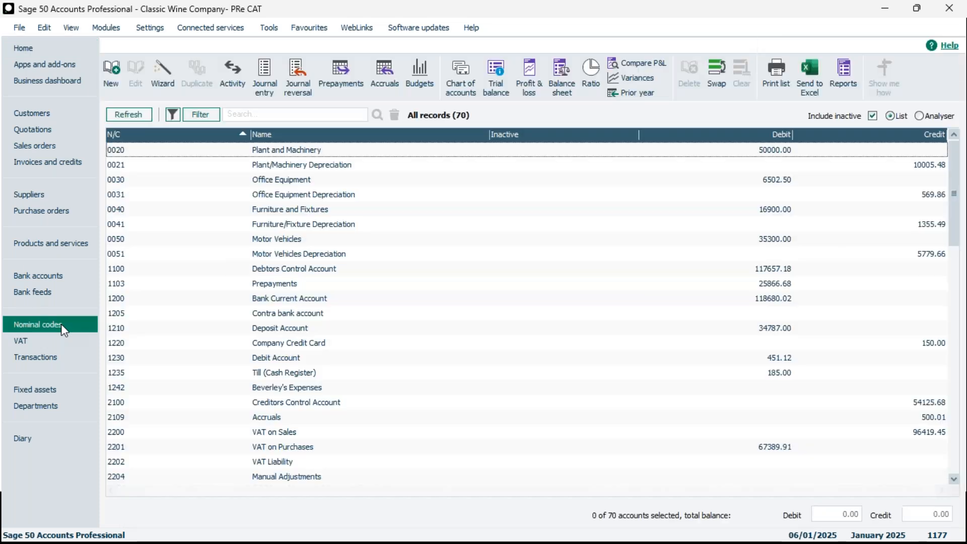
{"action": "left_click", "coordinate": [494, 87]}
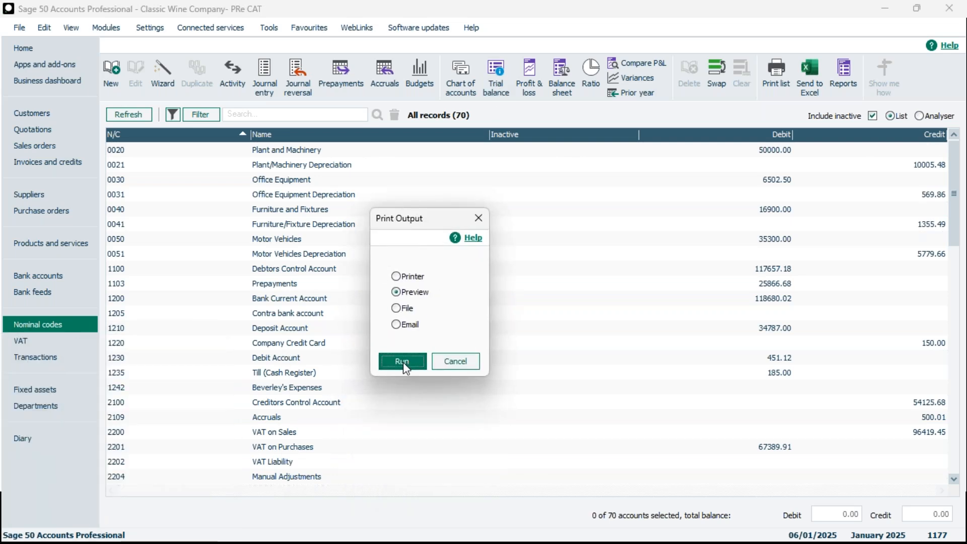
{"action": "left_click", "coordinate": [404, 363]}
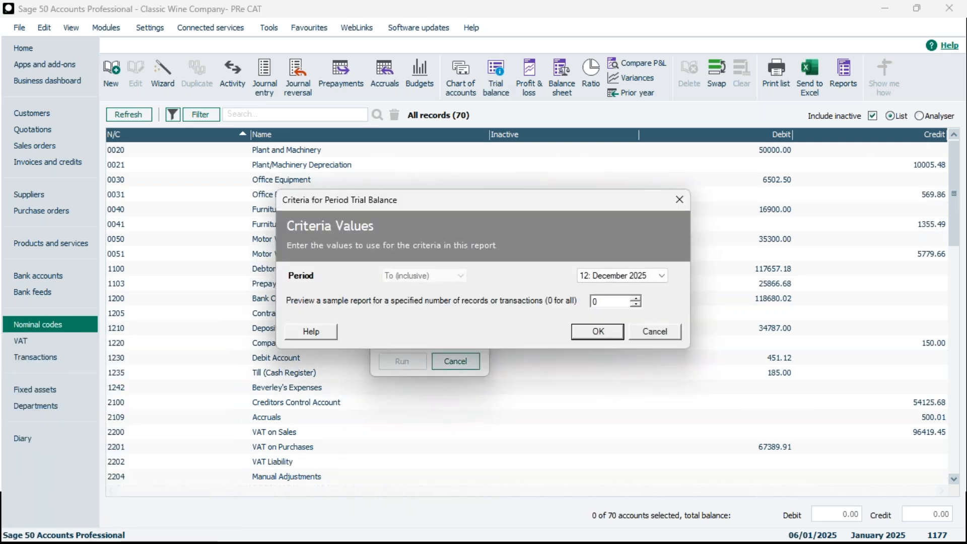
{"action": "left_click", "coordinate": [663, 277]}
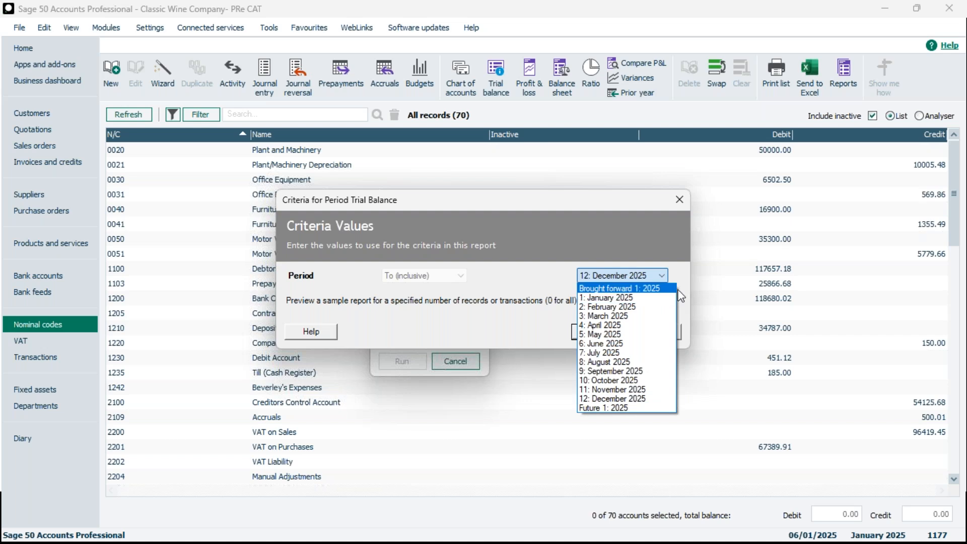
{"action": "left_click", "coordinate": [678, 289]}
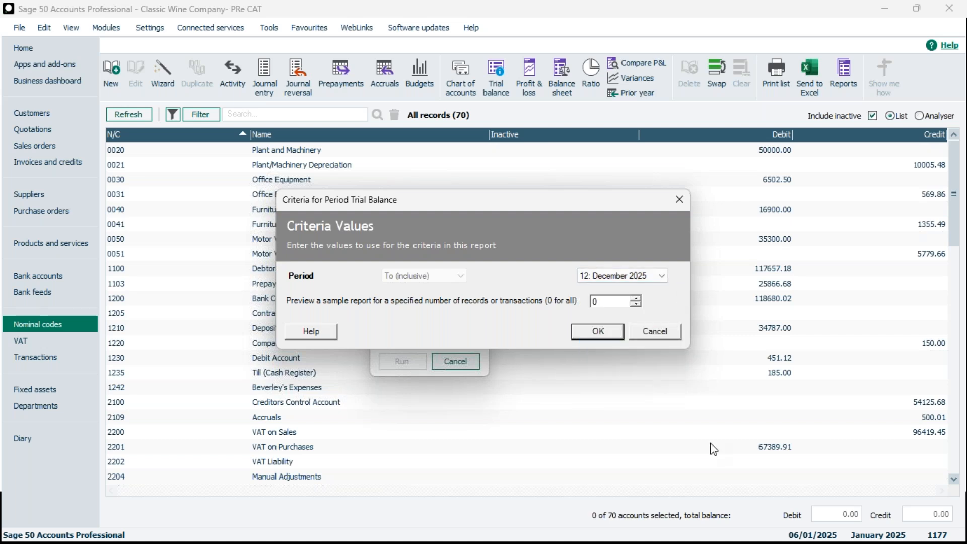
{"action": "left_click", "coordinate": [661, 275]}
{"action": "left_click", "coordinate": [659, 290]}
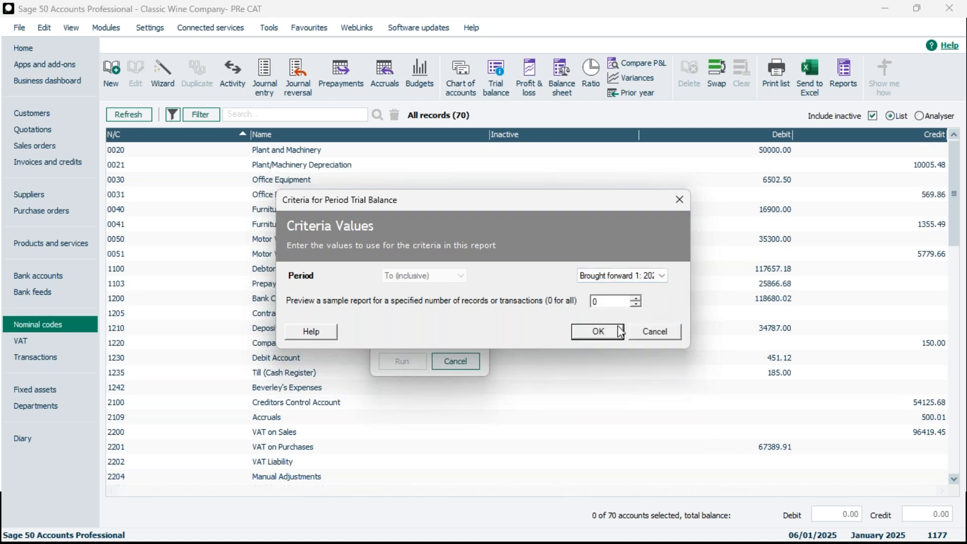
{"action": "left_click", "coordinate": [600, 332]}
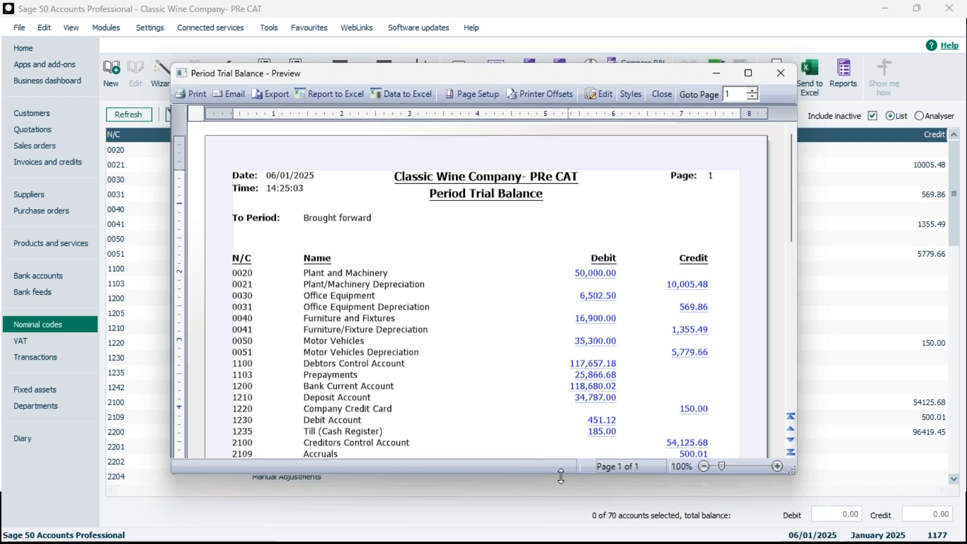
Enlarge the trial balance preview, examine the balances down to the totals, and close the report
{"action": "left_click_drag", "start_coordinate": [561, 477], "coordinate": [557, 543]}
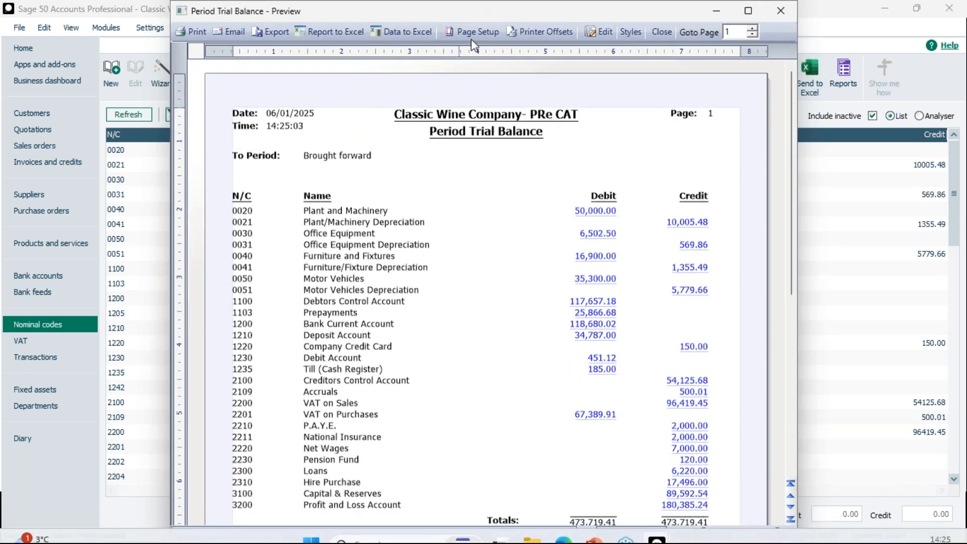
{"action": "scroll", "coordinate": [477, 262], "scroll_direction": "down", "scroll_amount": 3}
{"action": "mouse_move", "coordinate": [399, 542]}
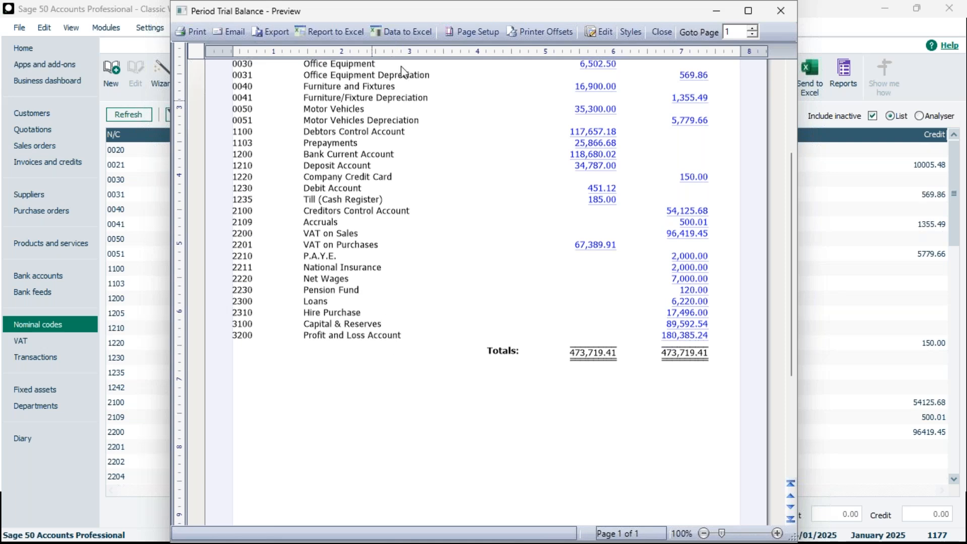
{"action": "left_click", "coordinate": [793, 8]}
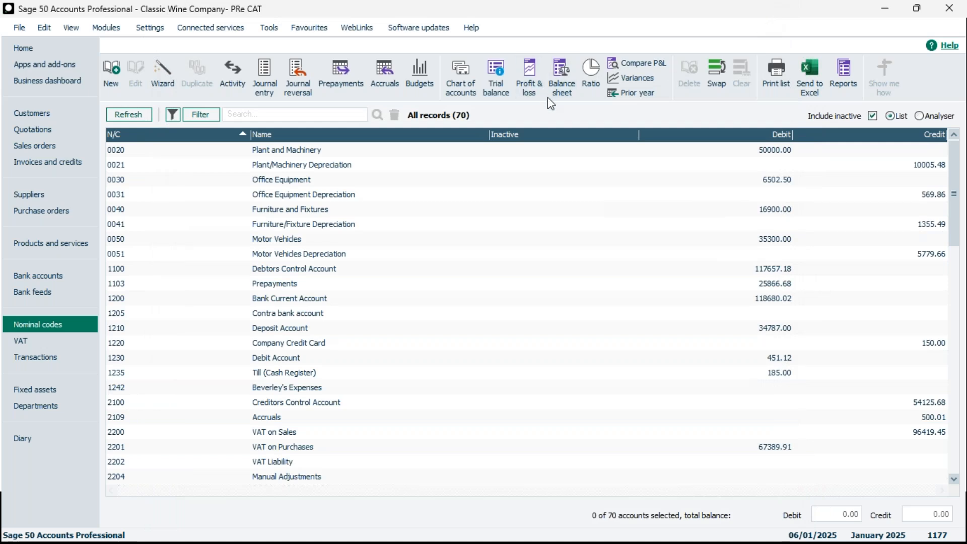
Start a new company backup of the data files and replace the SageAccts prefix of its file name with "Post year end"
{"action": "left_click", "coordinate": [27, 31]}
{"action": "left_click", "coordinate": [64, 124]}
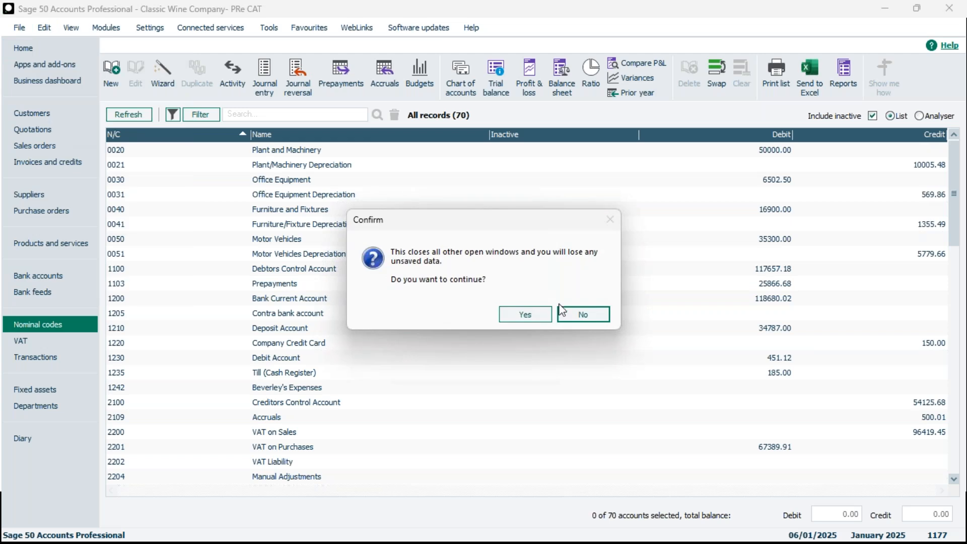
{"action": "left_click", "coordinate": [530, 314]}
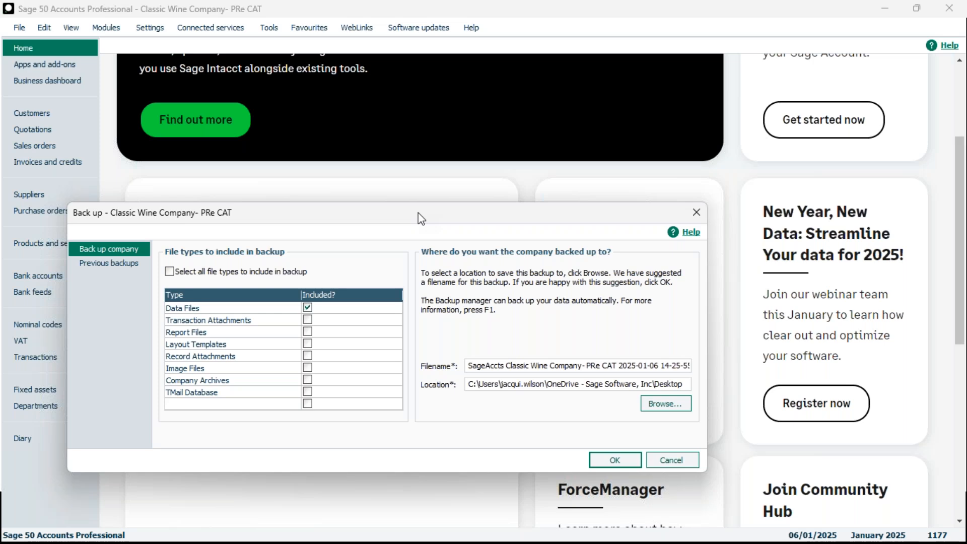
{"action": "double_click", "coordinate": [597, 319]}
{"action": "type", "text": "Pst"}
{"action": "key", "text": "BackSpace"}
{"action": "key", "text": "BackSpace"}
{"action": "key", "text": "BackSpace"}
{"action": "type", "text": "ost "}
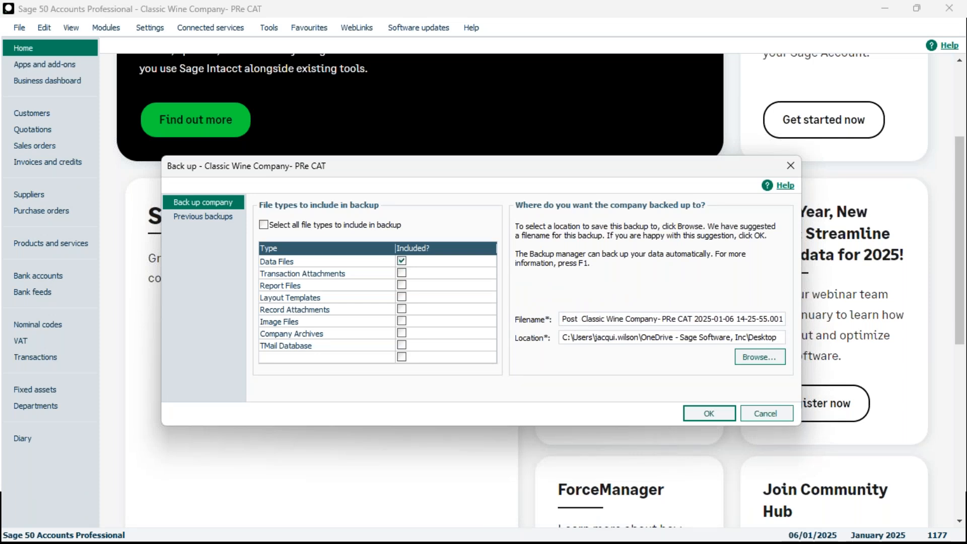
{"action": "type", "text": "year end"}
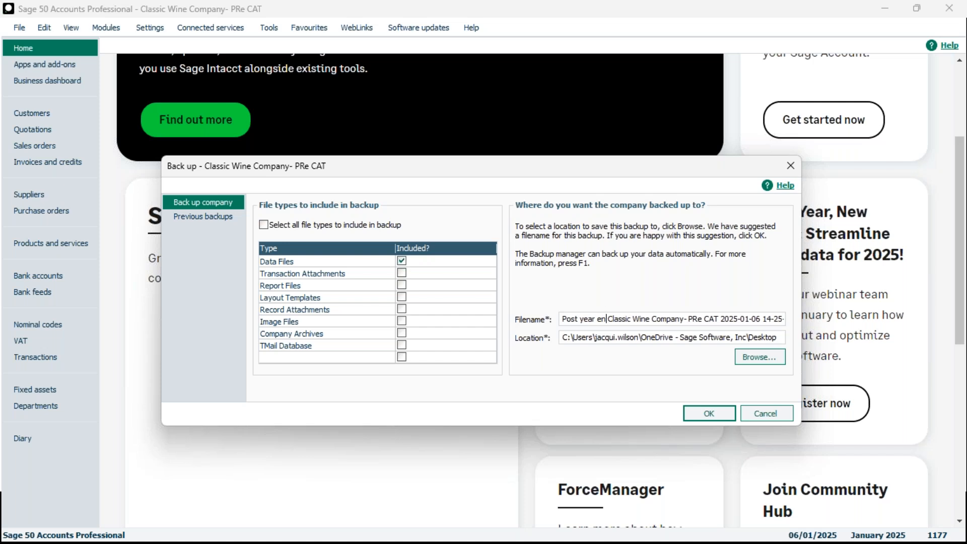
Run the post year end backup with a data check beforehand and close the problems report
{"action": "left_click", "coordinate": [715, 414]}
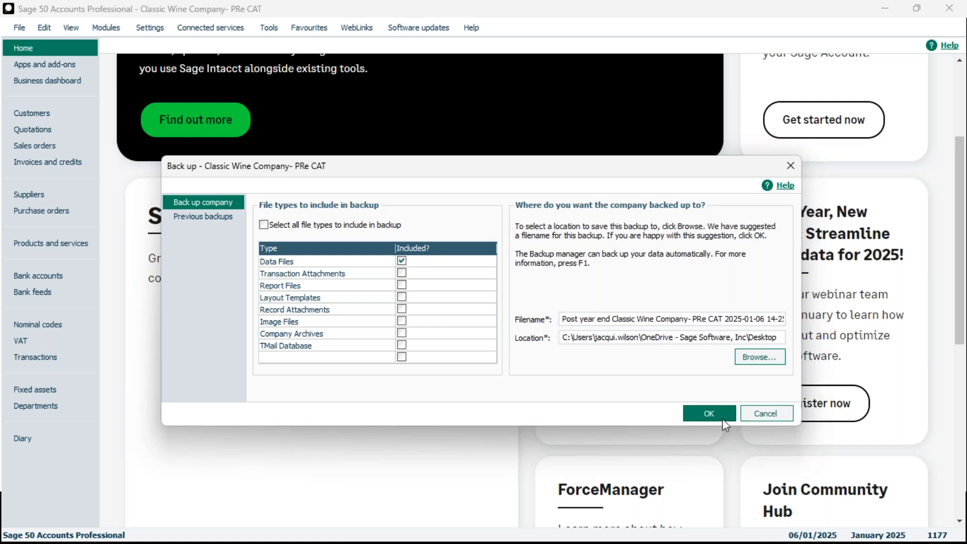
{"action": "left_click", "coordinate": [483, 333]}
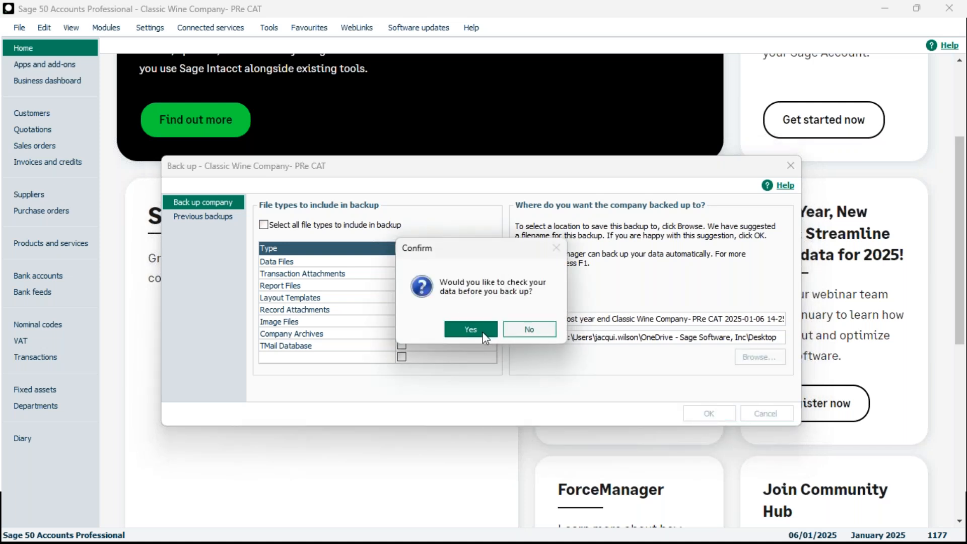
{"action": "left_click", "coordinate": [470, 329]}
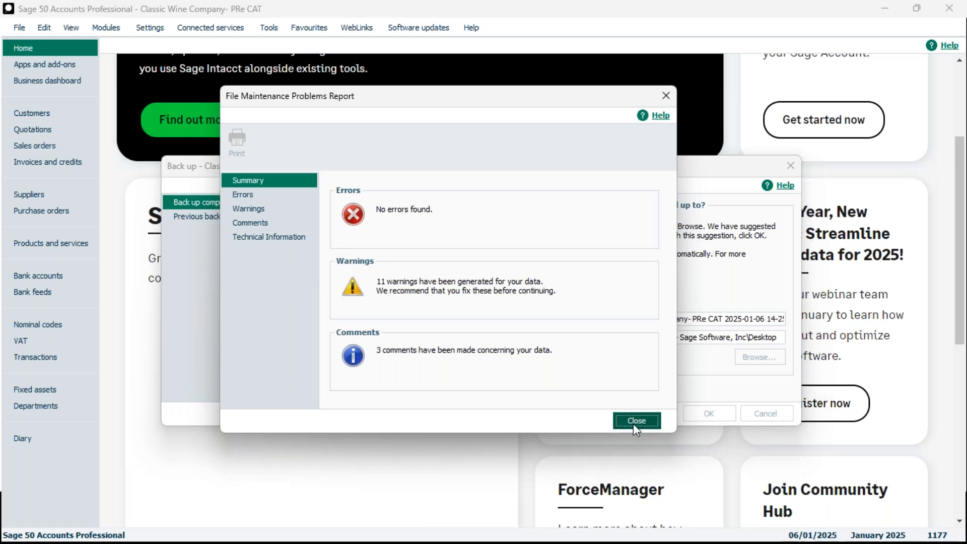
{"action": "left_click", "coordinate": [653, 422]}
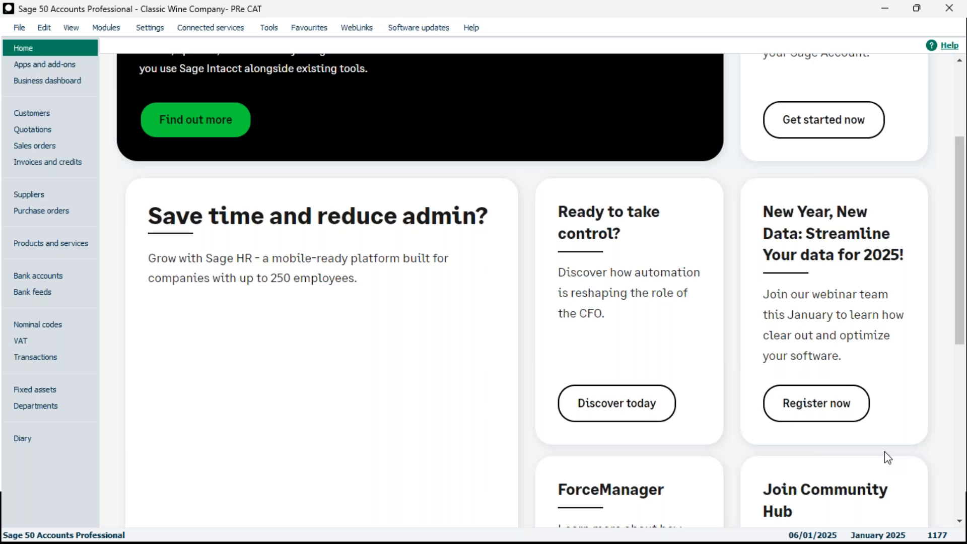
Switch to the PowerPoint slide show and advance past the year end and post year end checks slides to Optional tasks
{"action": "mouse_move", "coordinate": [730, 543]}
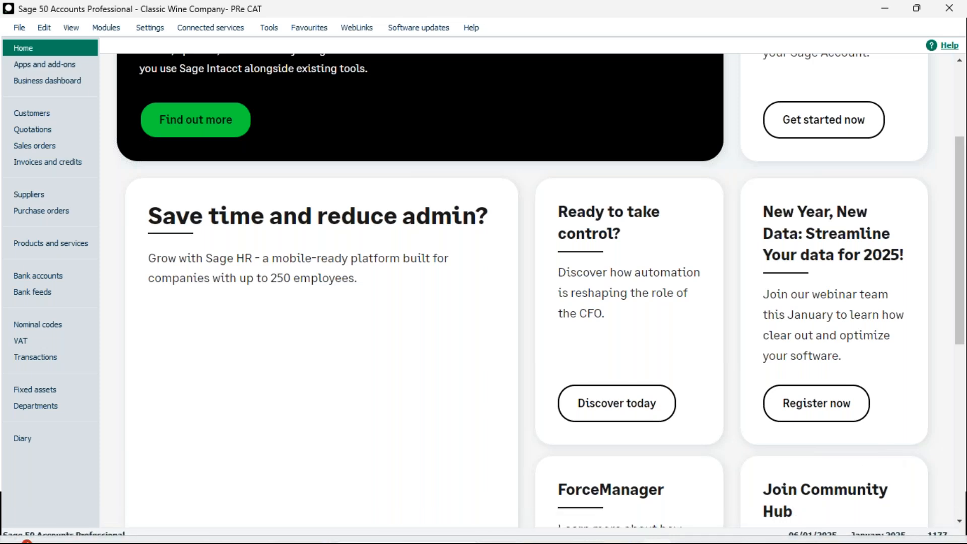
{"action": "mouse_move", "coordinate": [597, 529]}
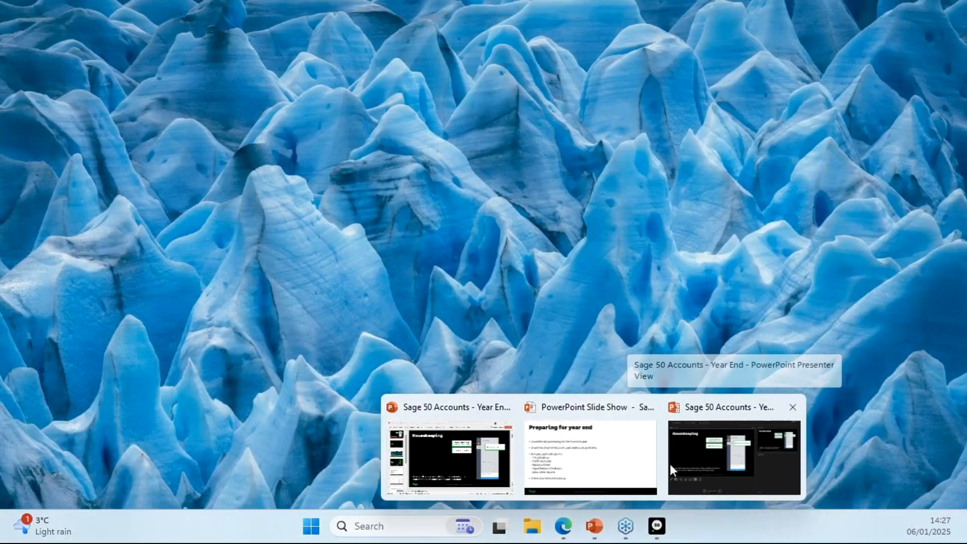
{"action": "left_click", "coordinate": [671, 464]}
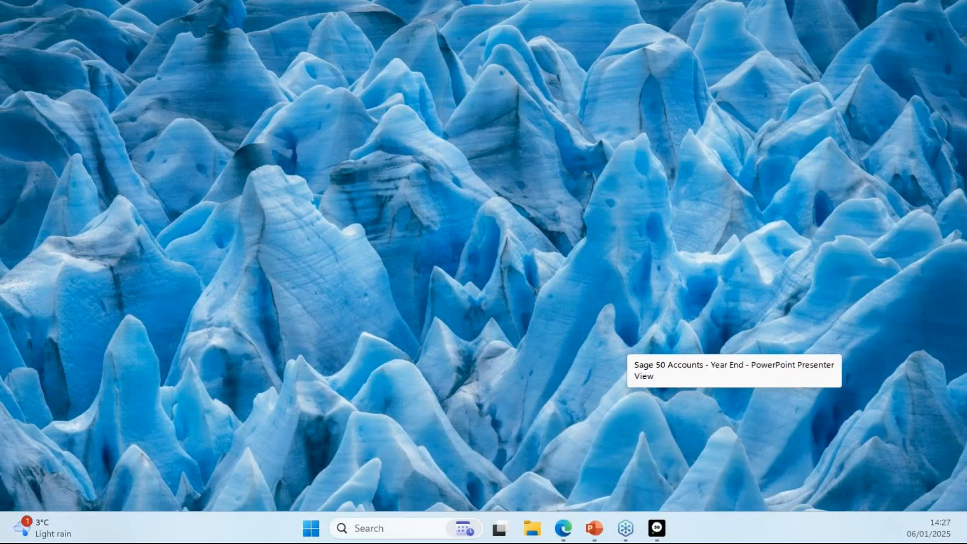
{"action": "left_click", "coordinate": [479, 336]}
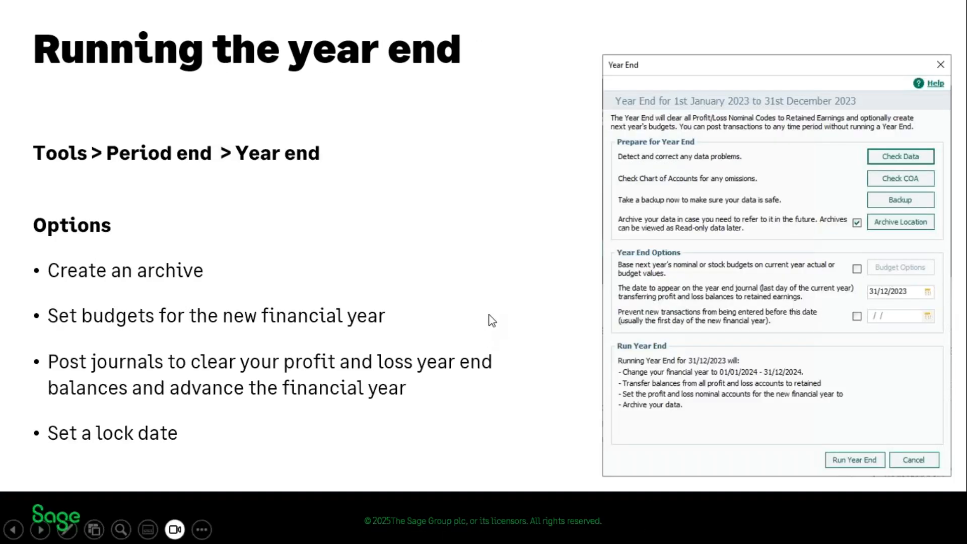
{"action": "left_click", "coordinate": [487, 316]}
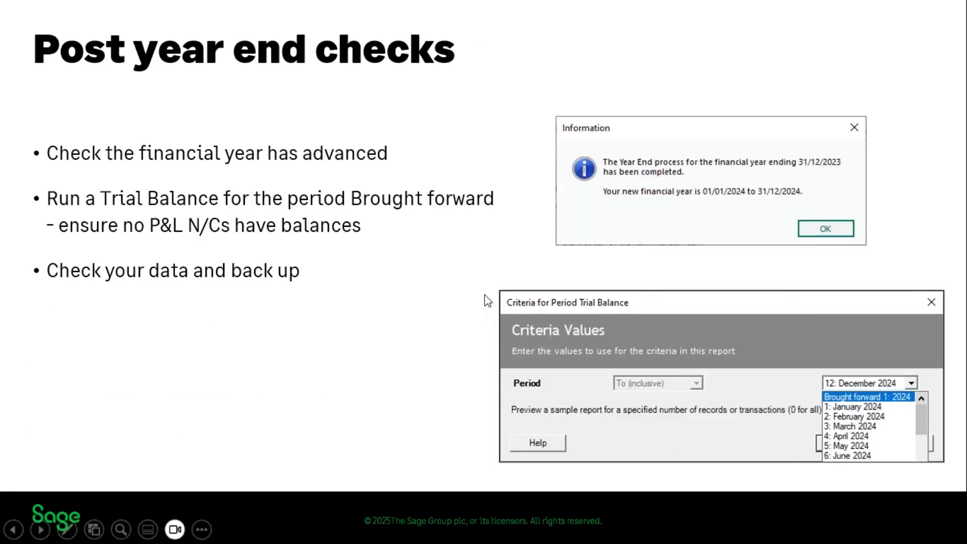
{"action": "left_click", "coordinate": [485, 295]}
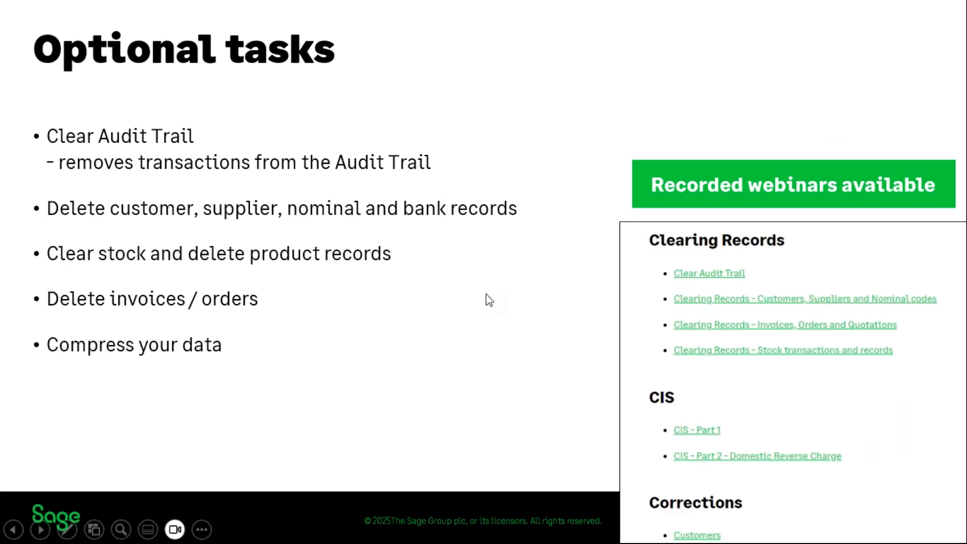
{"action": "key", "text": "Left"}
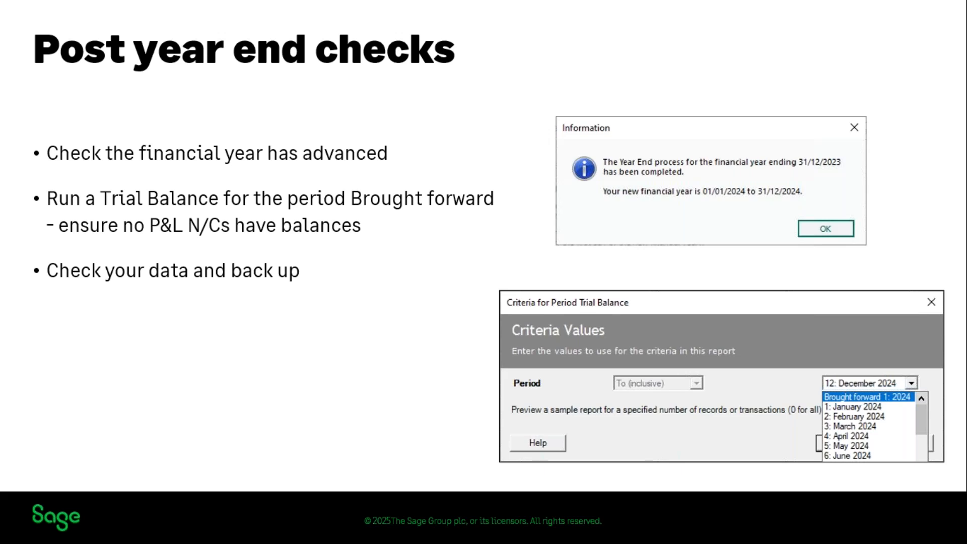
{"action": "key", "text": "Right"}
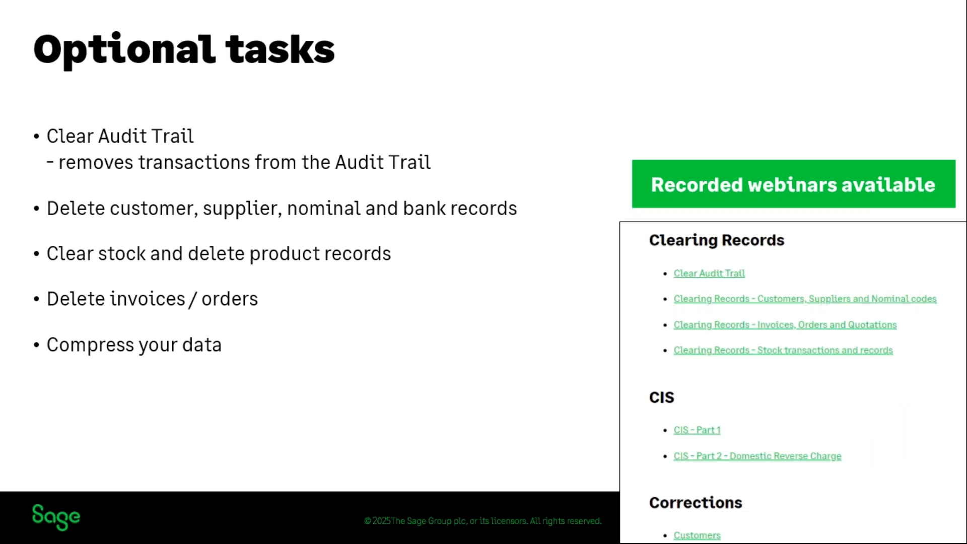
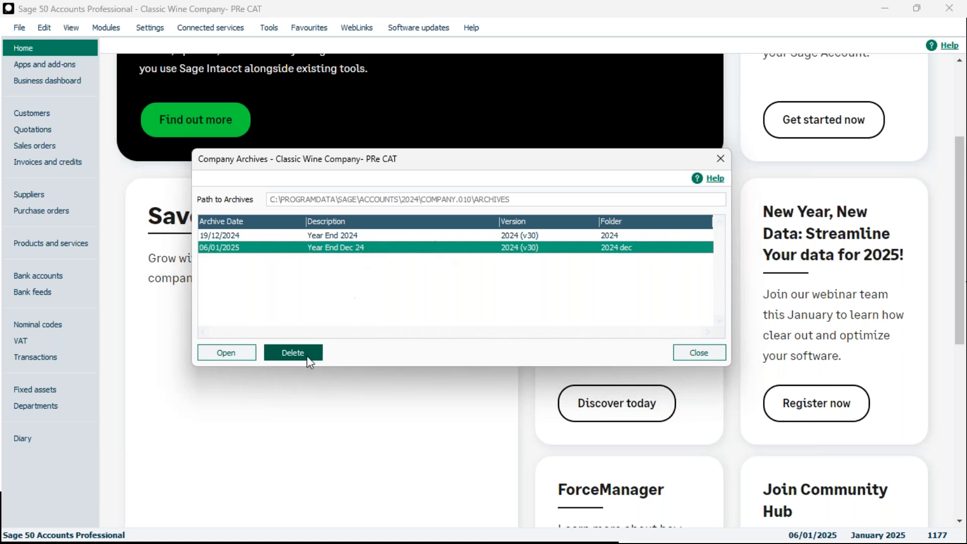
Open the Year End Dec 24 company archive and log on with the account password
{"action": "left_click", "coordinate": [249, 357]}
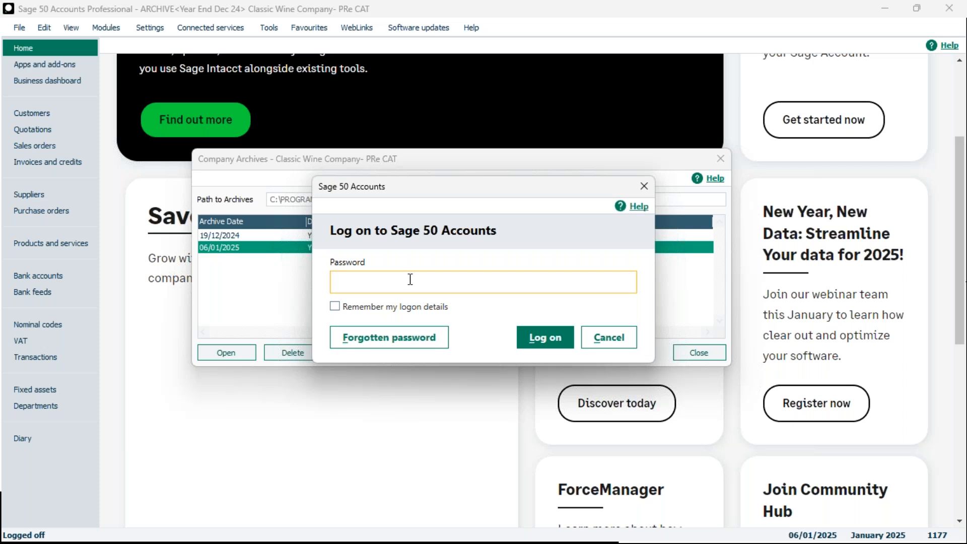
{"action": "type", "text": "p•••"}
{"action": "key", "text": "Return"}
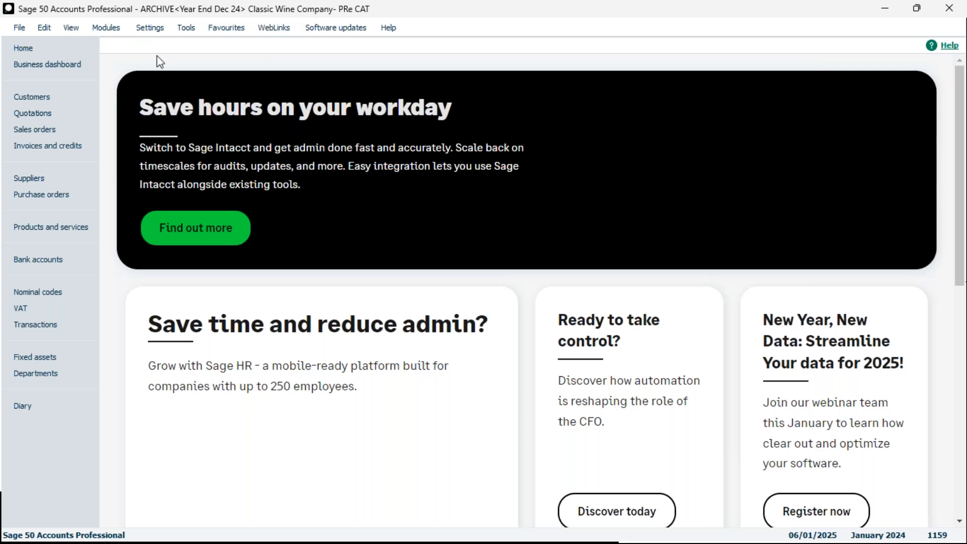
Leave the archive by reopening the live company data and log on with the account password
{"action": "left_click", "coordinate": [19, 28]}
{"action": "mouse_move", "coordinate": [38, 63]}
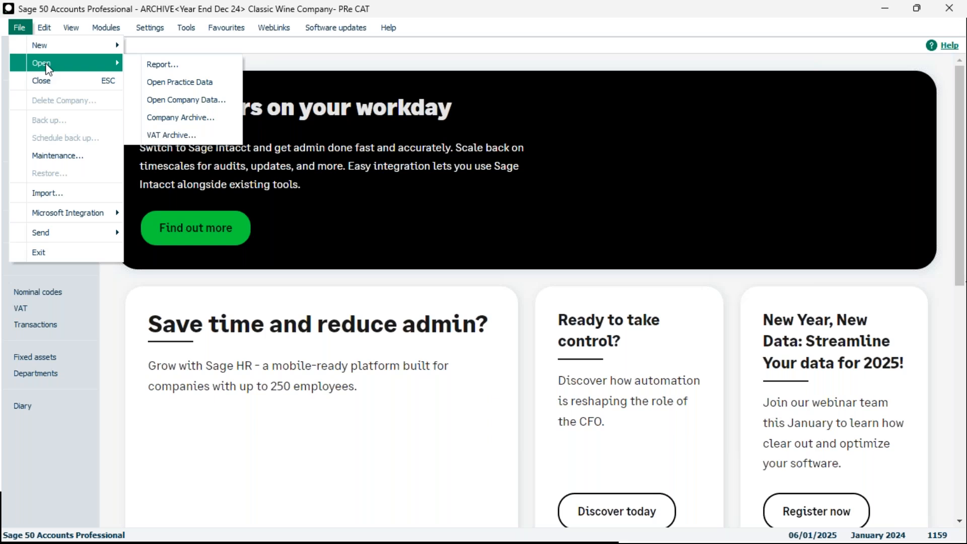
{"action": "left_click", "coordinate": [179, 97]}
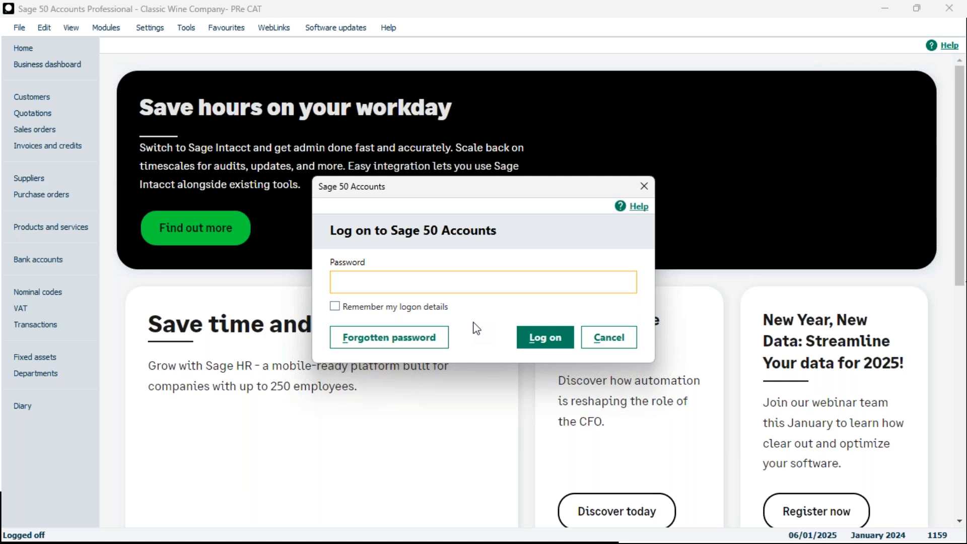
{"action": "type", "text": "****"}
{"action": "key", "text": "Return"}
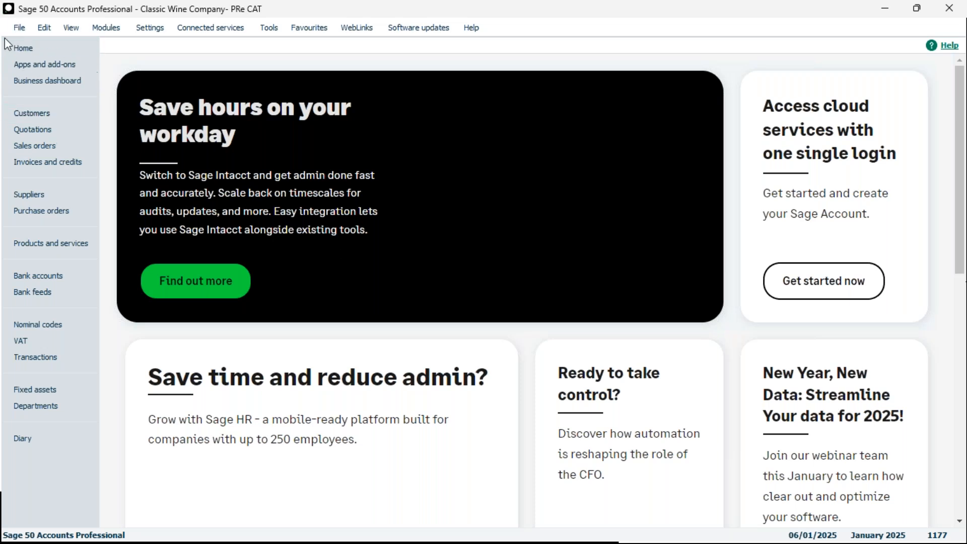
Start a company backup, try changing the included file types to cover Company Archives, and cancel the backup
{"action": "left_click", "coordinate": [20, 27]}
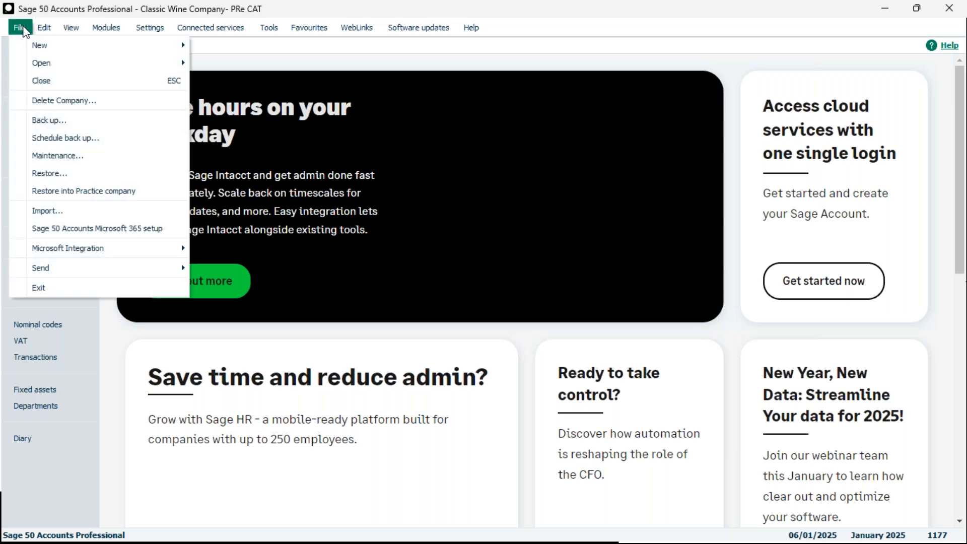
{"action": "left_click", "coordinate": [93, 118]}
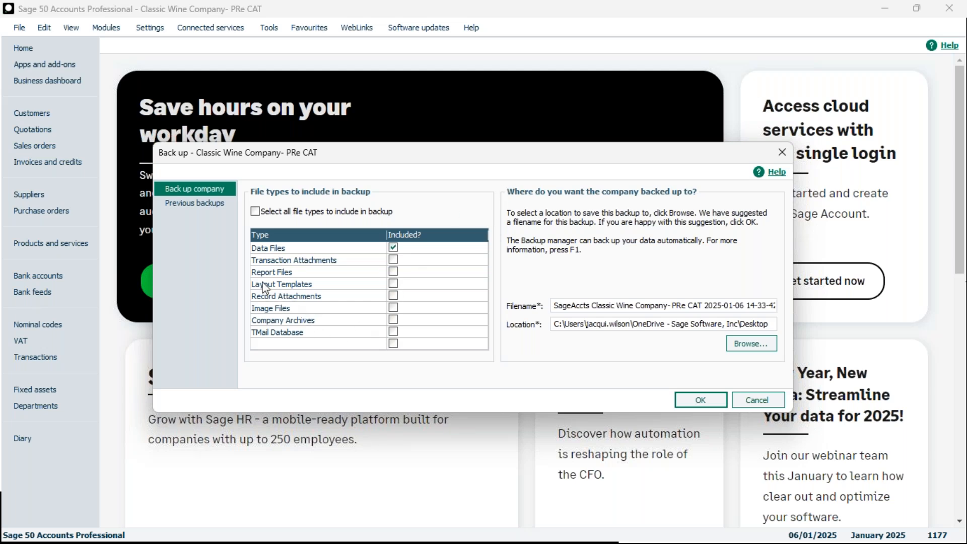
{"action": "left_click", "coordinate": [393, 248]}
{"action": "left_click", "coordinate": [394, 320]}
{"action": "left_click", "coordinate": [766, 398]}
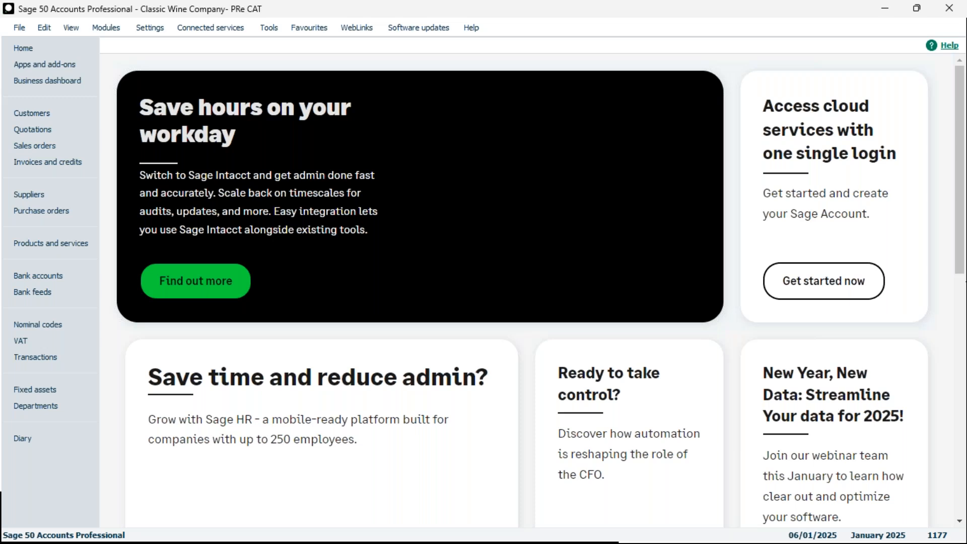
Switch to the Sage Webinars page in the browser and open the Sage 50 Accounts - Live webinars
{"action": "left_click_drag", "start_coordinate": [966, 242], "coordinate": [207, 21]}
{"action": "left_click", "coordinate": [847, 16]}
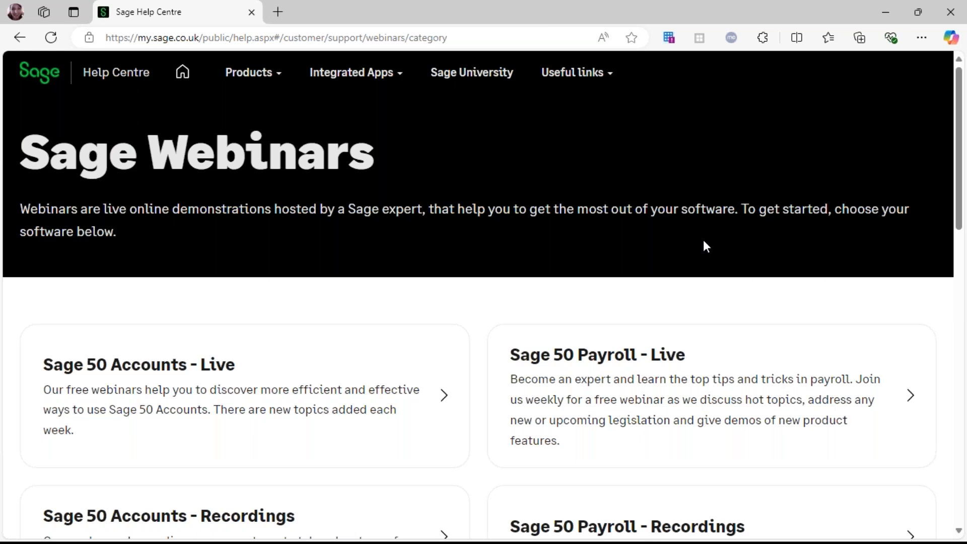
{"action": "scroll", "coordinate": [322, 444], "scroll_direction": "down", "scroll_amount": 4}
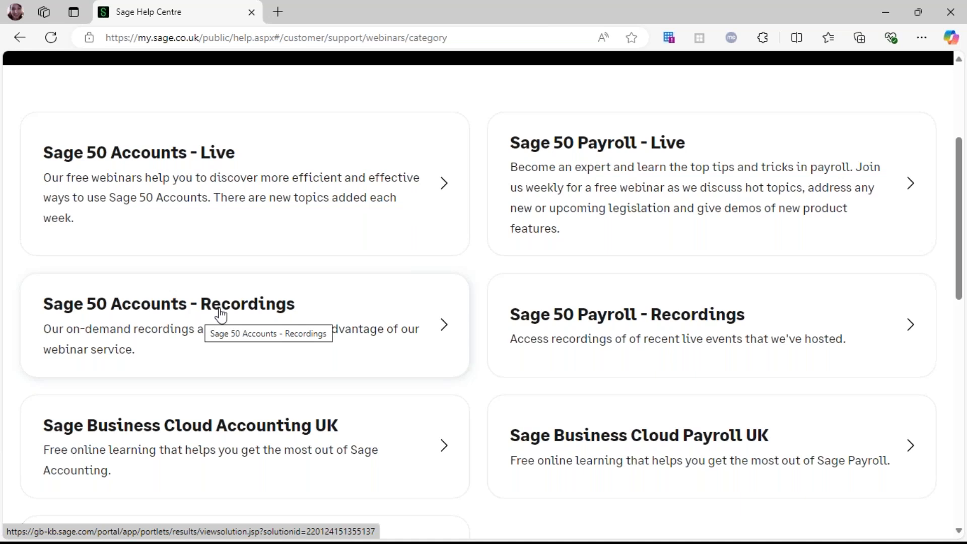
{"action": "left_click", "coordinate": [261, 216]}
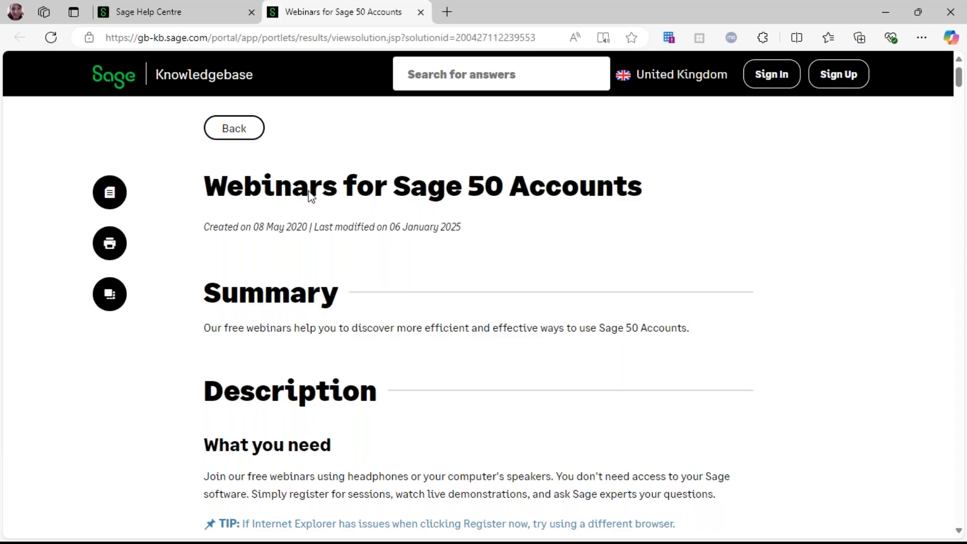
Look through the January 2025 webinars for the Clearing Records, Company Archives and Year End sessions, down to February's Banking Excellence badge
{"action": "scroll", "coordinate": [555, 386], "scroll_direction": "down", "scroll_amount": 3}
{"action": "scroll", "coordinate": [579, 391], "scroll_direction": "down", "scroll_amount": 14}
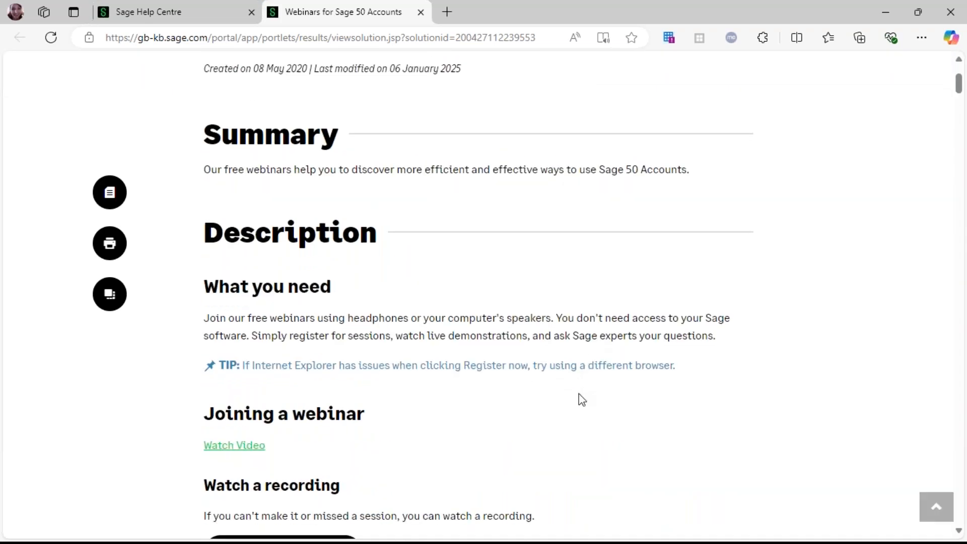
{"action": "scroll", "coordinate": [555, 409], "scroll_direction": "down", "scroll_amount": 8}
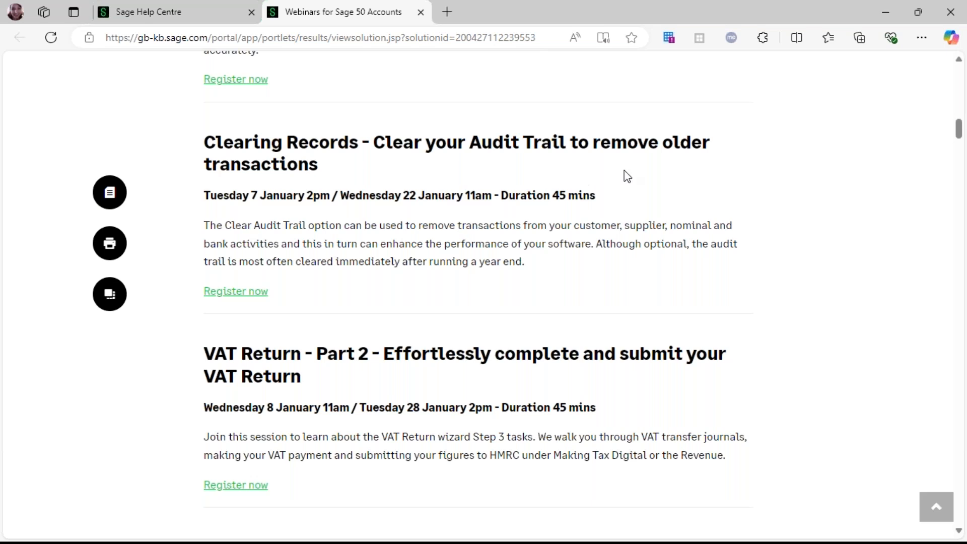
{"action": "scroll", "coordinate": [505, 257], "scroll_direction": "up", "scroll_amount": 4}
{"action": "scroll", "coordinate": [520, 267], "scroll_direction": "up", "scroll_amount": 8}
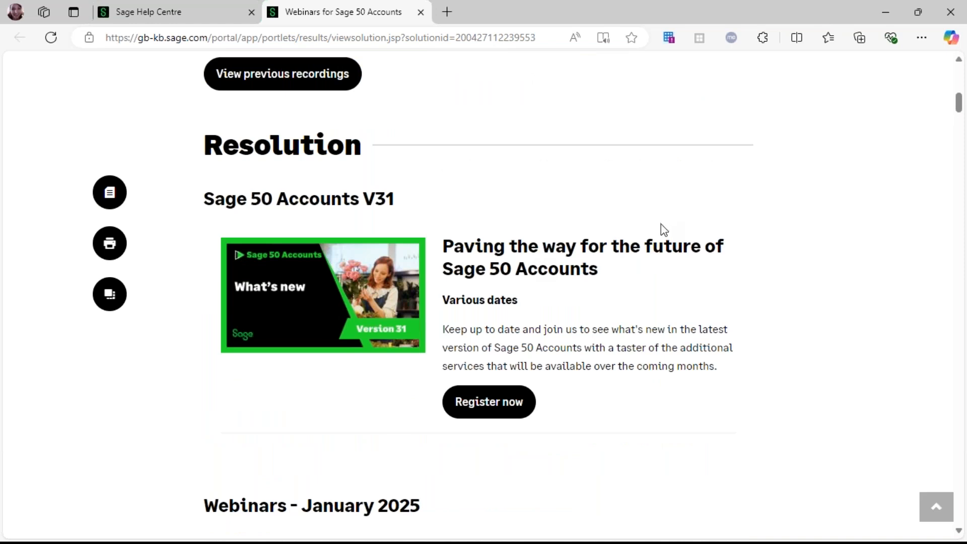
{"action": "scroll", "coordinate": [660, 229], "scroll_direction": "down", "scroll_amount": 5}
{"action": "scroll", "coordinate": [629, 239], "scroll_direction": "down", "scroll_amount": 16}
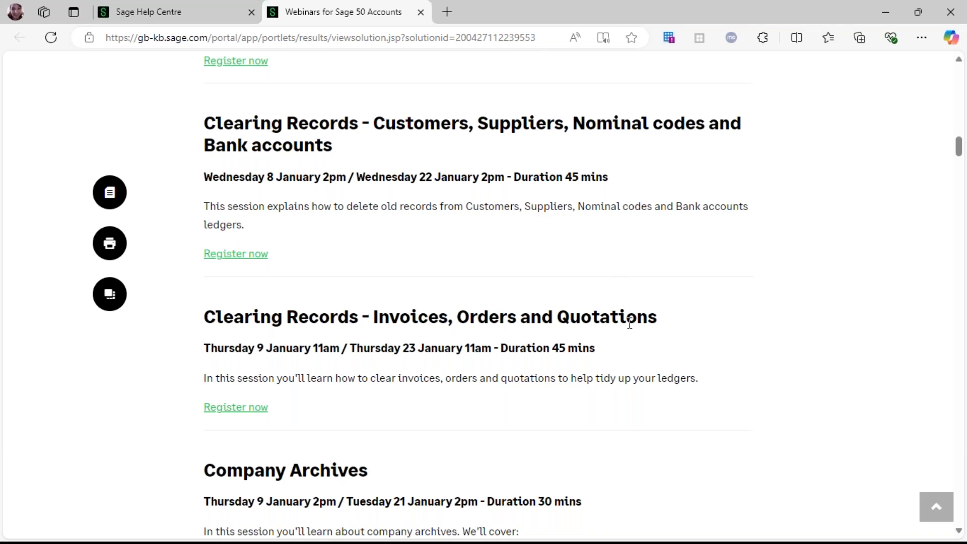
{"action": "scroll", "coordinate": [630, 326], "scroll_direction": "down", "scroll_amount": 3}
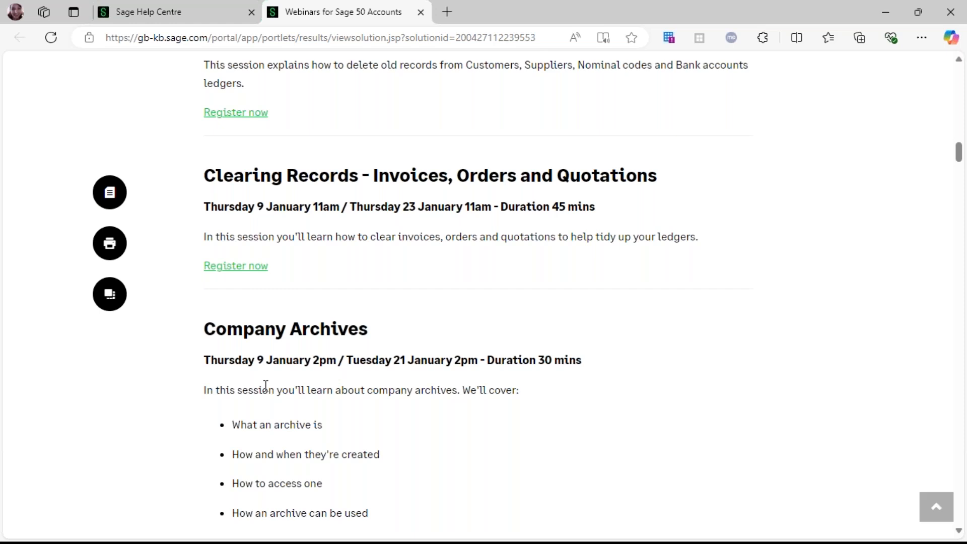
{"action": "scroll", "coordinate": [325, 367], "scroll_direction": "down", "scroll_amount": 9}
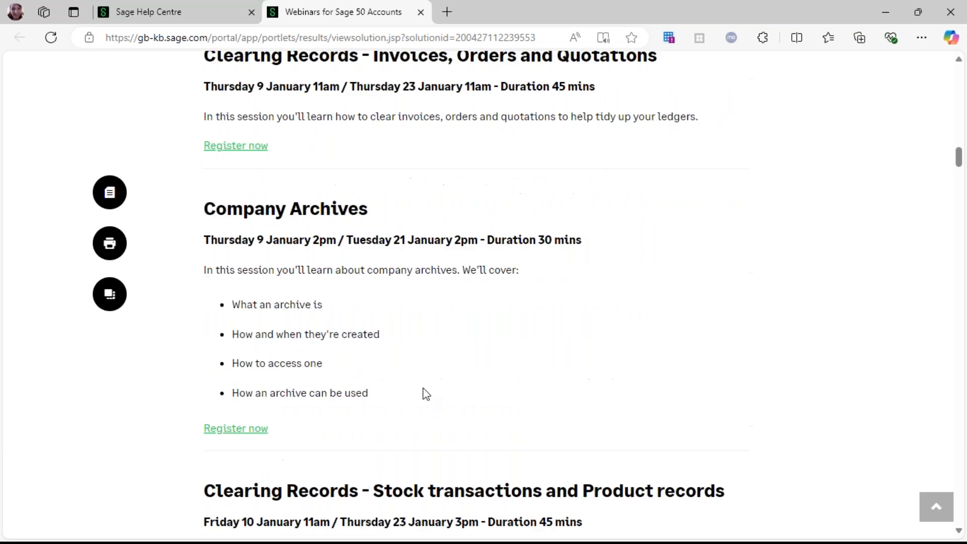
{"action": "scroll", "coordinate": [484, 425], "scroll_direction": "down", "scroll_amount": 10}
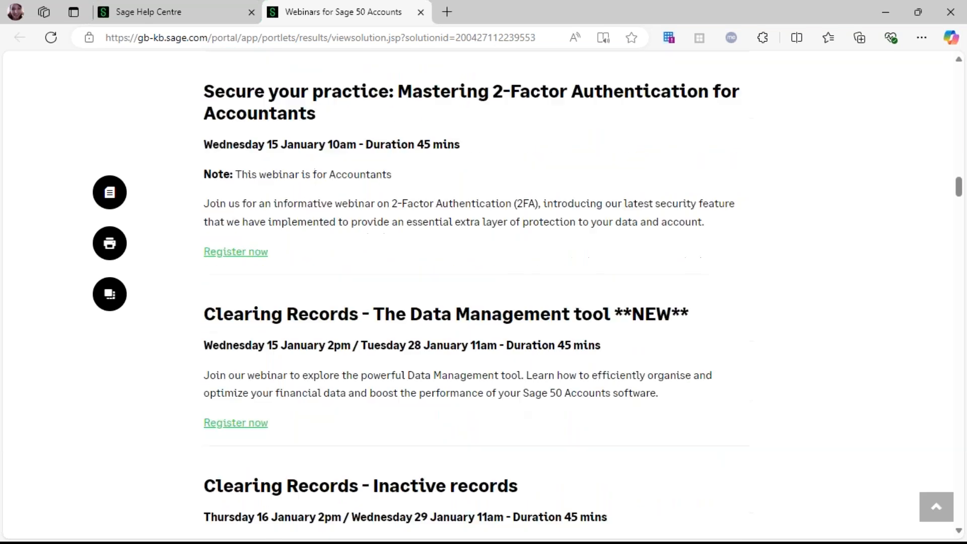
{"action": "scroll", "coordinate": [553, 425], "scroll_direction": "down", "scroll_amount": 12}
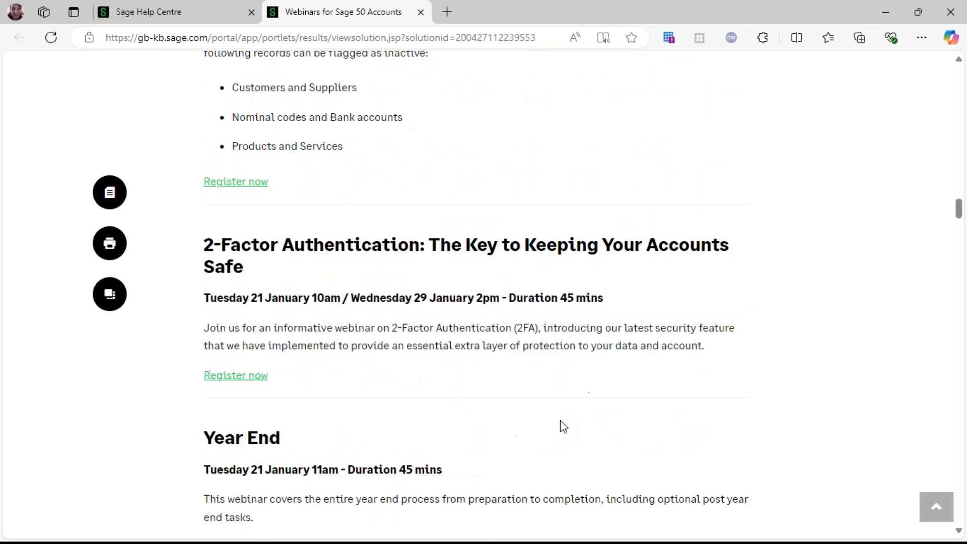
{"action": "scroll", "coordinate": [553, 436], "scroll_direction": "up", "scroll_amount": 6}
{"action": "scroll", "coordinate": [554, 436], "scroll_direction": "up", "scroll_amount": 8}
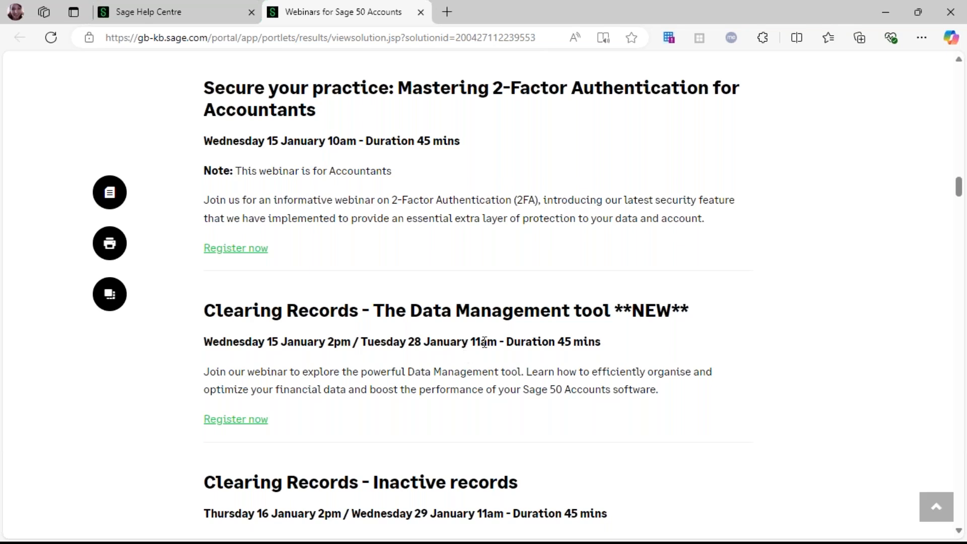
{"action": "scroll", "coordinate": [465, 348], "scroll_direction": "down", "scroll_amount": 3}
{"action": "scroll", "coordinate": [465, 351], "scroll_direction": "down", "scroll_amount": 15}
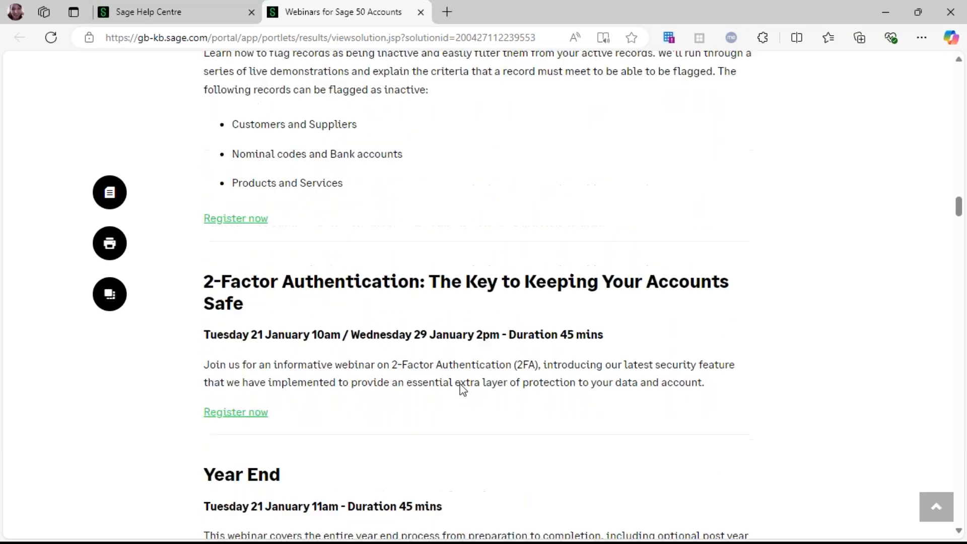
{"action": "scroll", "coordinate": [476, 383], "scroll_direction": "down", "scroll_amount": 17}
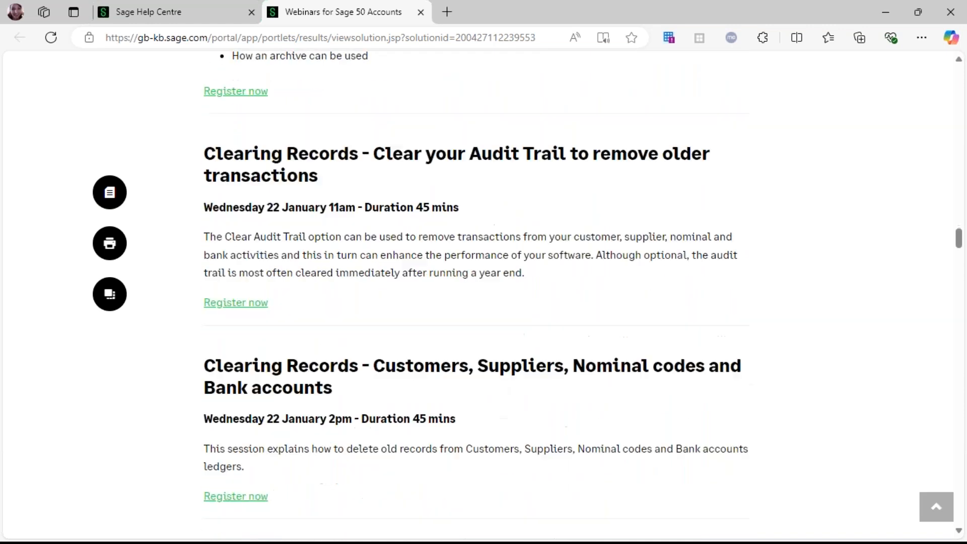
{"action": "scroll", "coordinate": [494, 363], "scroll_direction": "down", "scroll_amount": 2}
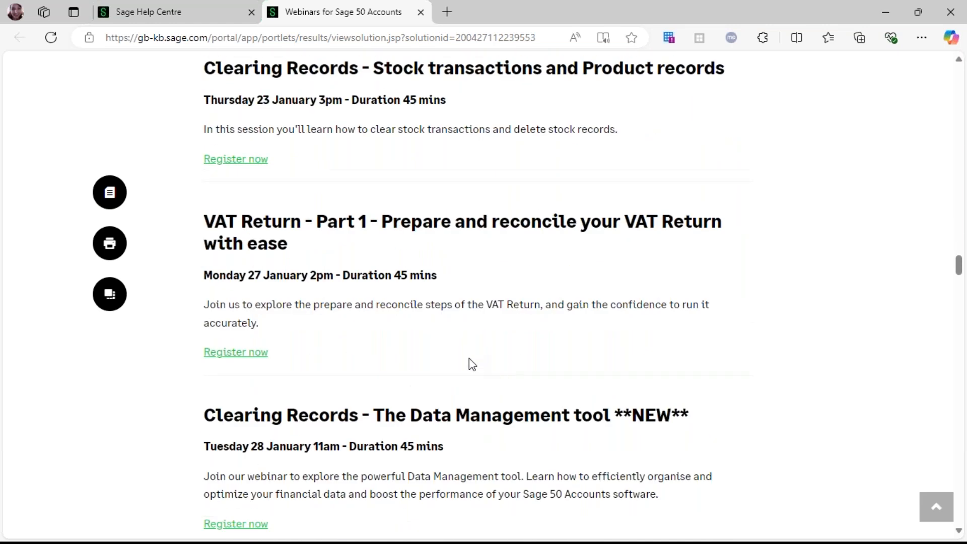
{"action": "scroll", "coordinate": [456, 368], "scroll_direction": "down", "scroll_amount": 2}
{"action": "scroll", "coordinate": [450, 375], "scroll_direction": "down", "scroll_amount": 19}
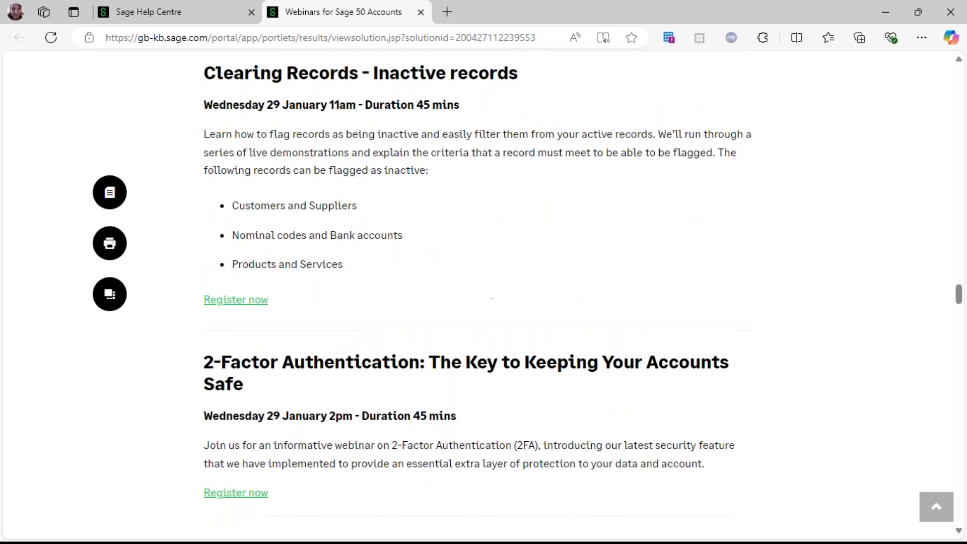
{"action": "scroll", "coordinate": [423, 453], "scroll_direction": "down", "scroll_amount": 10}
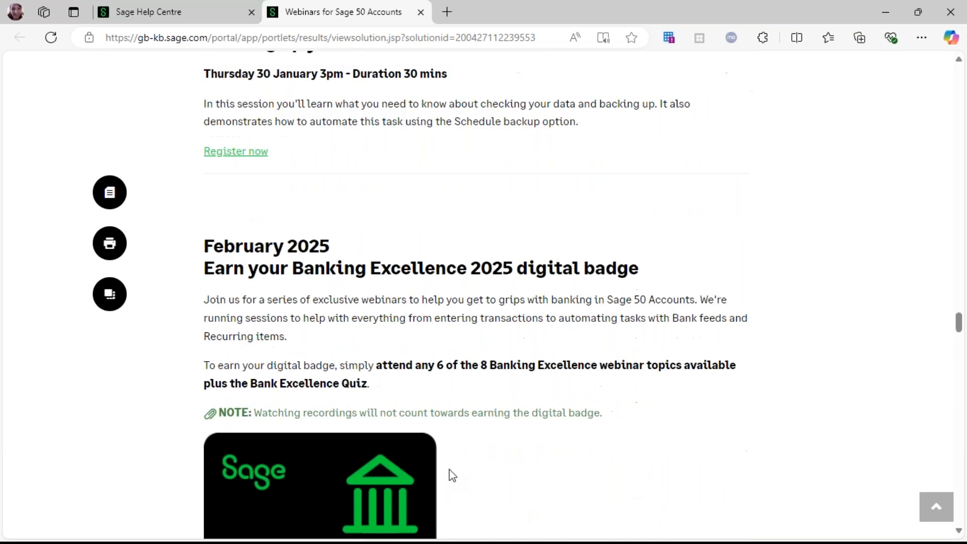
{"action": "scroll", "coordinate": [456, 474], "scroll_direction": "down", "scroll_amount": 4}
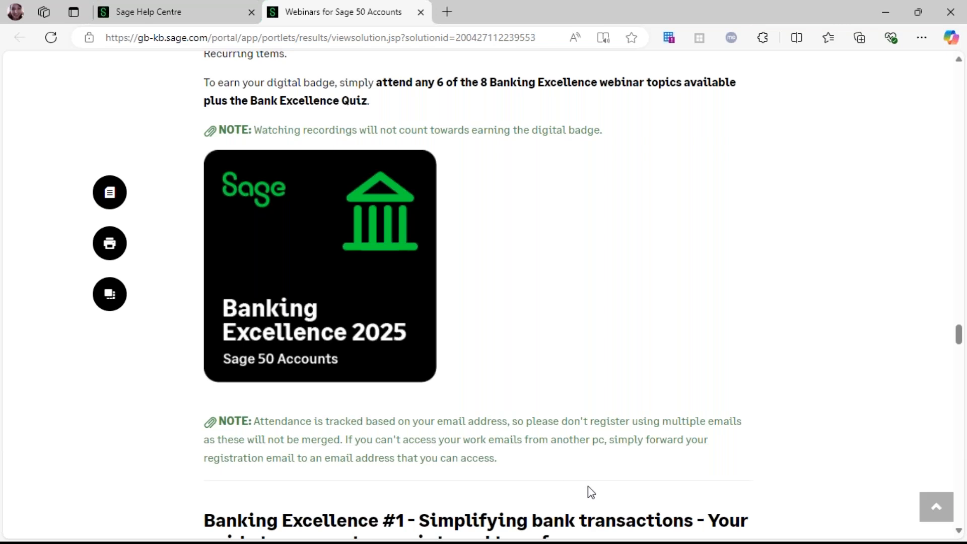
Look through the first two February Banking Excellence webinars and the digital badge details, checking the webinar category page in between
{"action": "scroll", "coordinate": [579, 486], "scroll_direction": "down", "scroll_amount": 7}
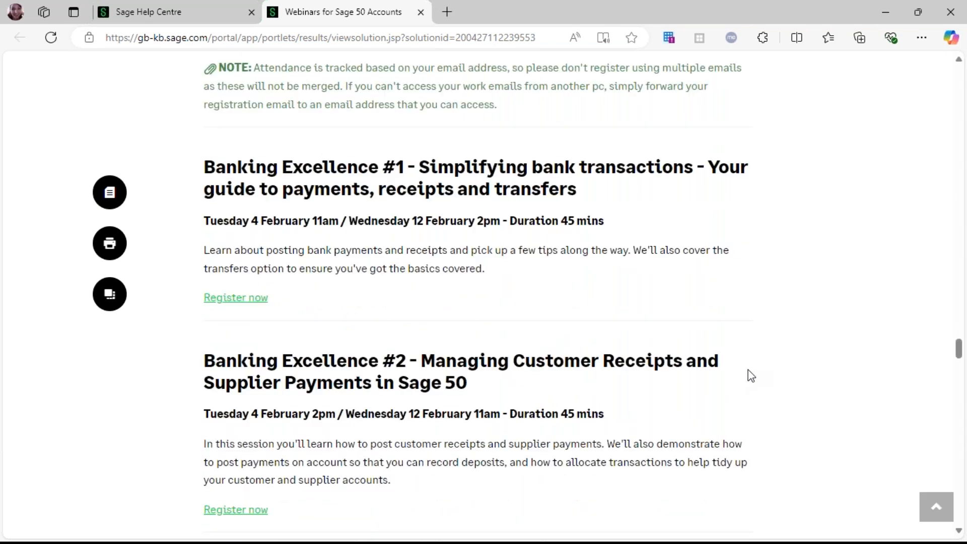
{"action": "mouse_move", "coordinate": [595, 534]}
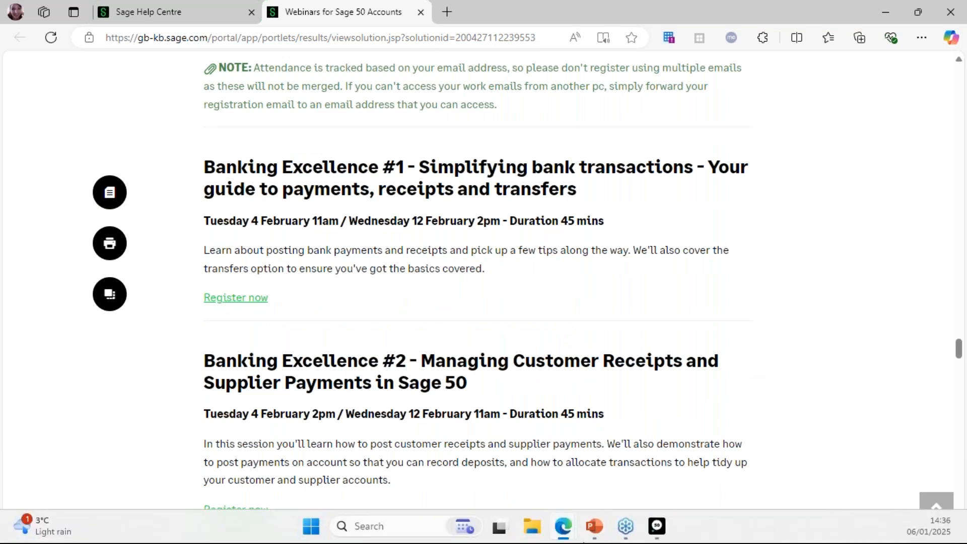
{"action": "left_click", "coordinate": [205, 16]}
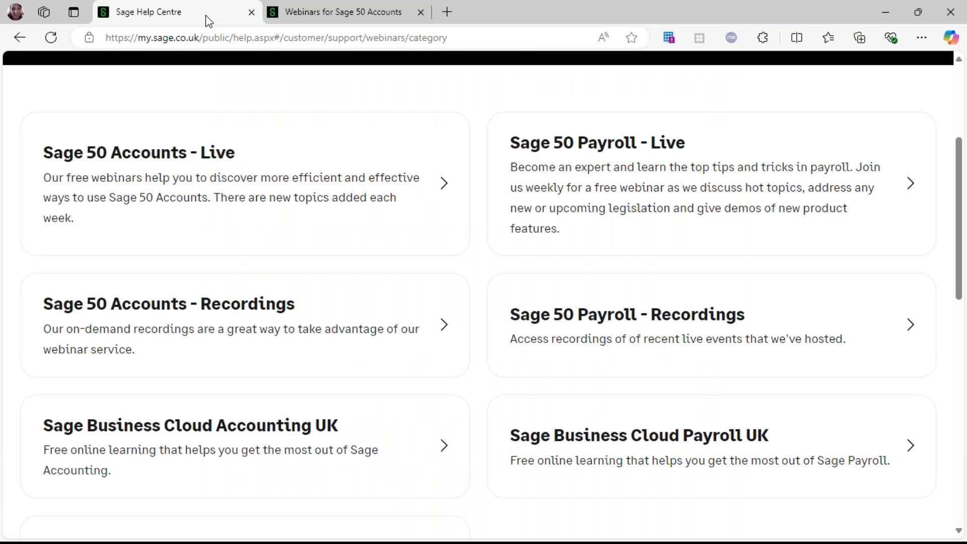
{"action": "left_click", "coordinate": [396, 16]}
{"action": "scroll", "coordinate": [356, 194], "scroll_direction": "up", "scroll_amount": 8}
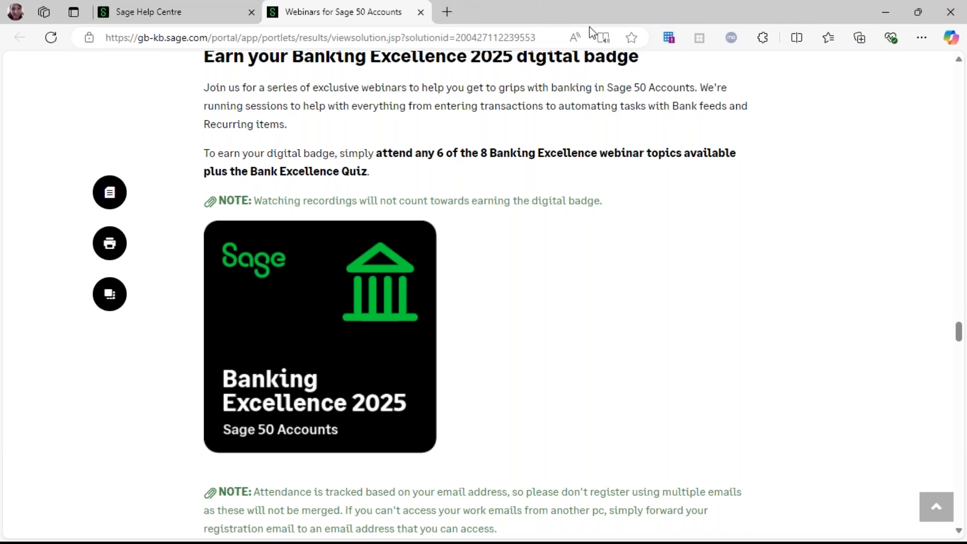
Go to the Help Centre's product list, open Sage 50 Accounts (Desktop), dismiss the bespoke training offer, and open the Financial year end hub
{"action": "left_click_drag", "start_coordinate": [966, 242], "coordinate": [237, 32]}
{"action": "scroll", "coordinate": [338, 176], "scroll_direction": "down", "scroll_amount": 7}
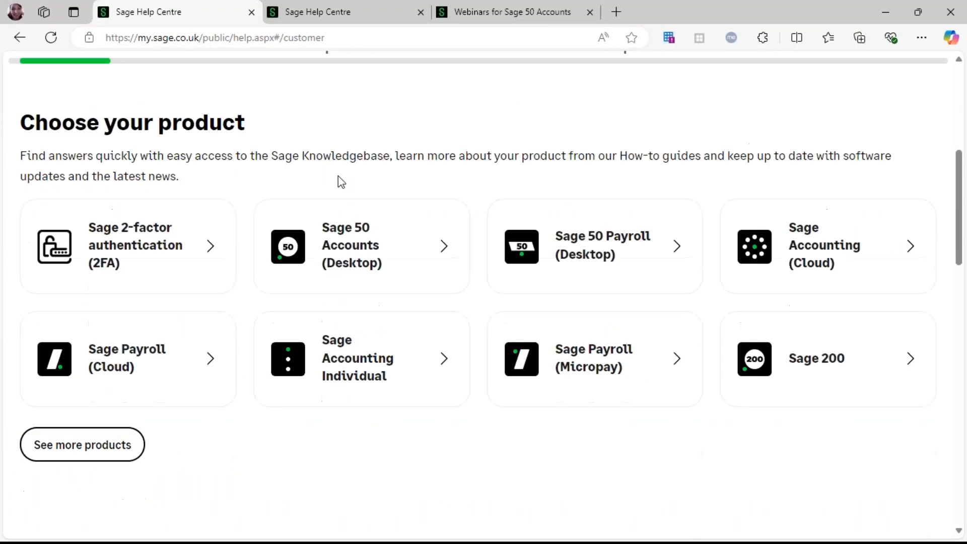
{"action": "left_click", "coordinate": [380, 258]}
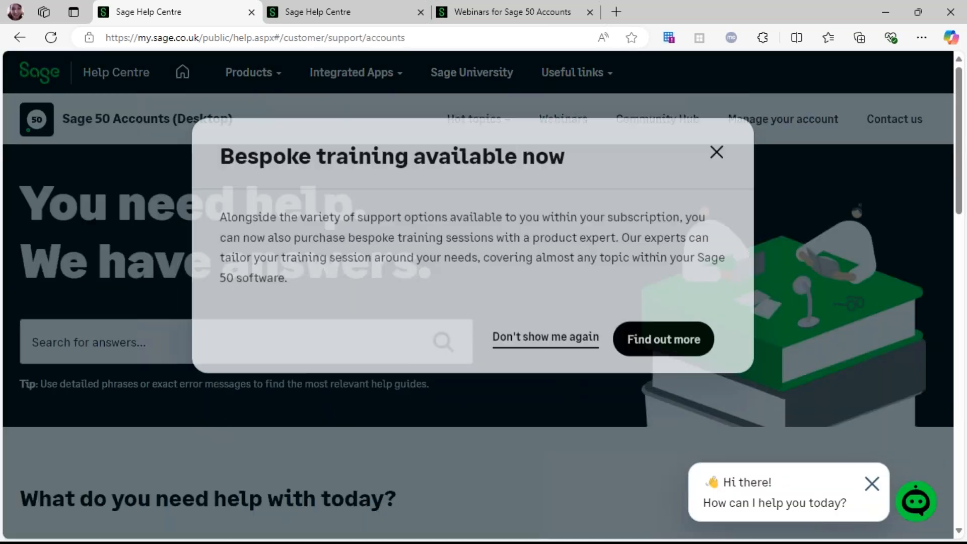
{"action": "left_click", "coordinate": [712, 168]}
{"action": "scroll", "coordinate": [553, 277], "scroll_direction": "down", "scroll_amount": 8}
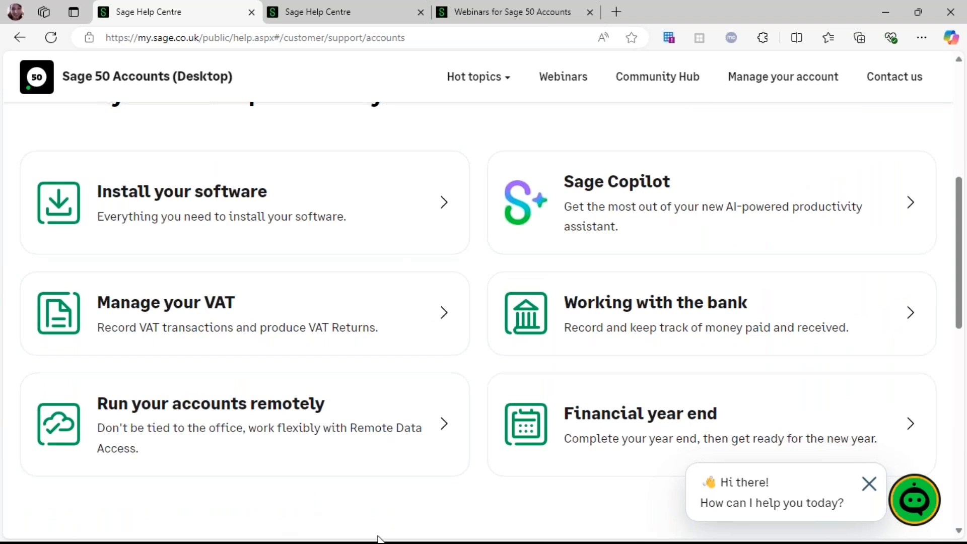
{"action": "left_click", "coordinate": [661, 440]}
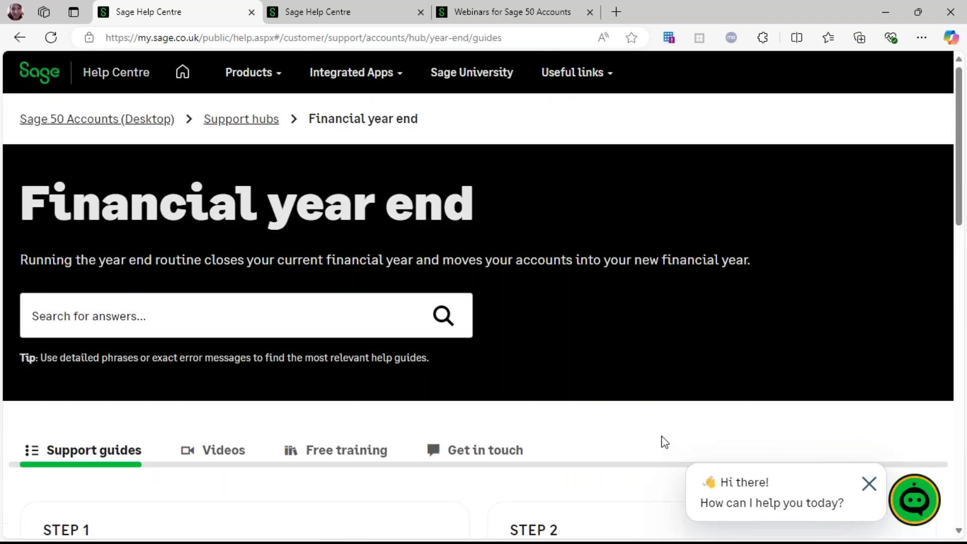
Review the Financial year end hub's support guides, and open its free training to look over the course and live webinar
{"action": "scroll", "coordinate": [665, 418], "scroll_direction": "down", "scroll_amount": 6}
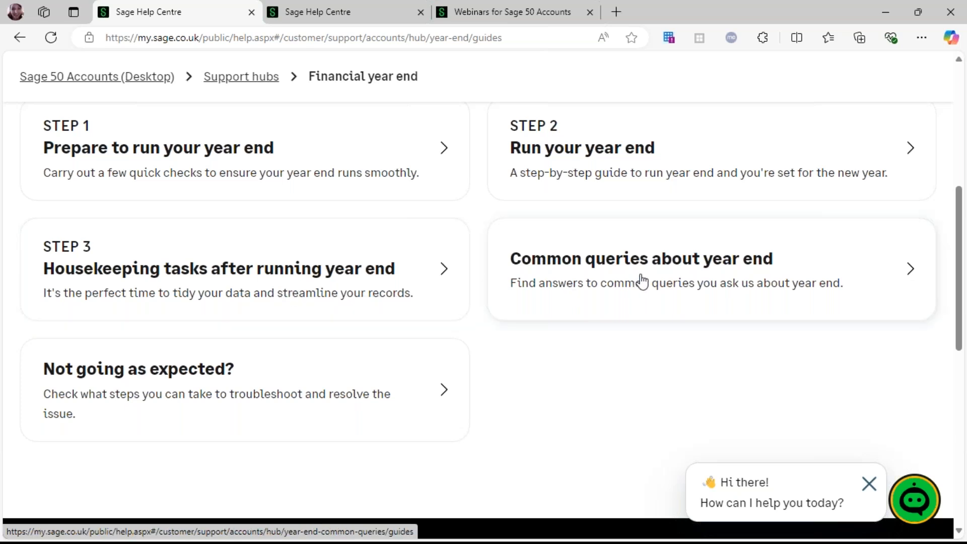
{"action": "scroll", "coordinate": [638, 301], "scroll_direction": "up", "scroll_amount": 4}
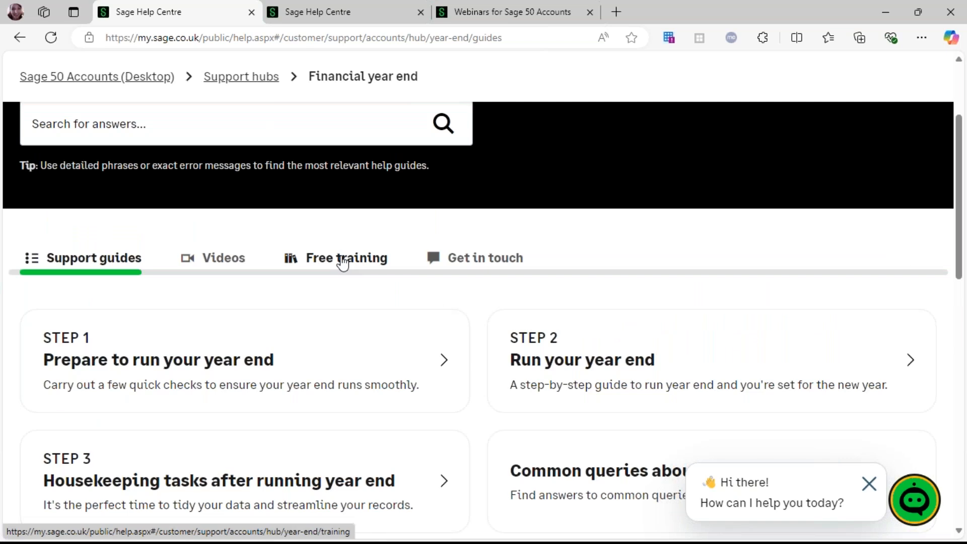
{"action": "left_click", "coordinate": [343, 260]}
{"action": "scroll", "coordinate": [574, 272], "scroll_direction": "down", "scroll_amount": 9}
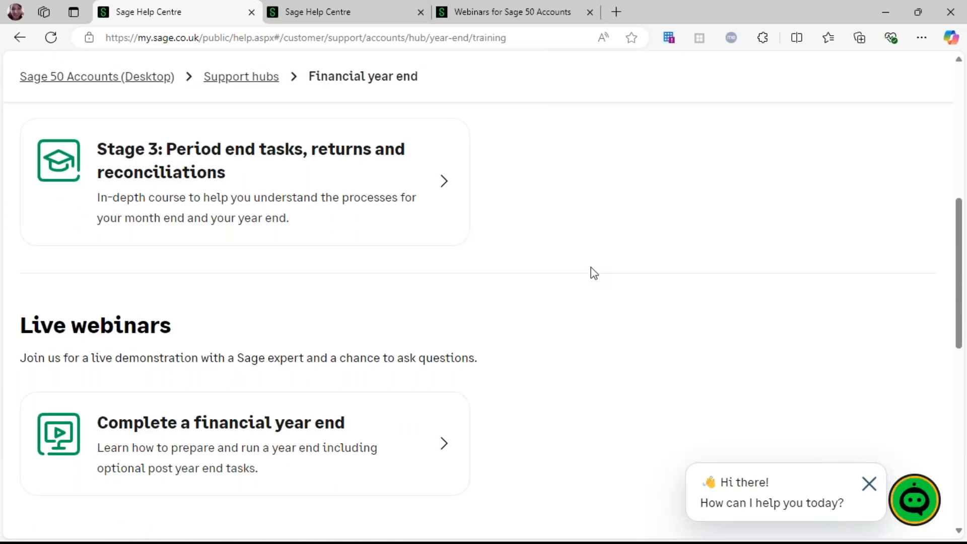
{"action": "scroll", "coordinate": [590, 266], "scroll_direction": "down", "scroll_amount": 1}
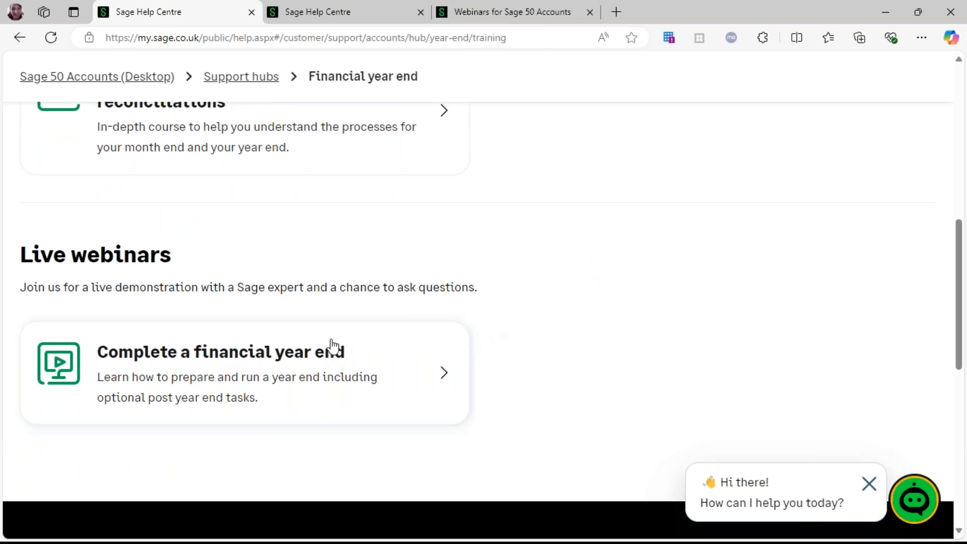
{"action": "scroll", "coordinate": [331, 345], "scroll_direction": "up", "scroll_amount": 2}
{"action": "scroll", "coordinate": [234, 120], "scroll_direction": "up", "scroll_amount": 2}
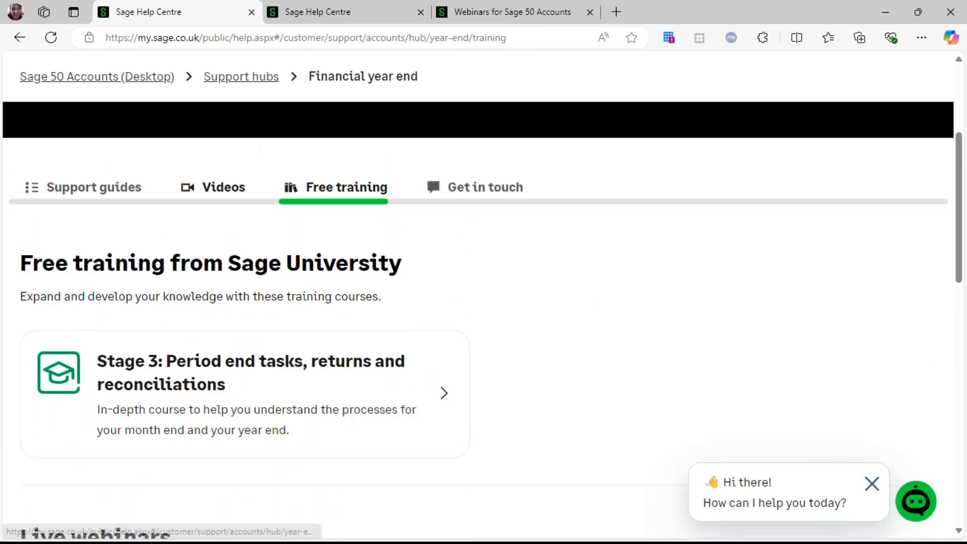
Open the Financial year end videos and look over those on running year end, shortening the year and applying a lock date
{"action": "left_click", "coordinate": [231, 186]}
{"action": "scroll", "coordinate": [504, 190], "scroll_direction": "down", "scroll_amount": 3}
{"action": "scroll", "coordinate": [517, 195], "scroll_direction": "down", "scroll_amount": 3}
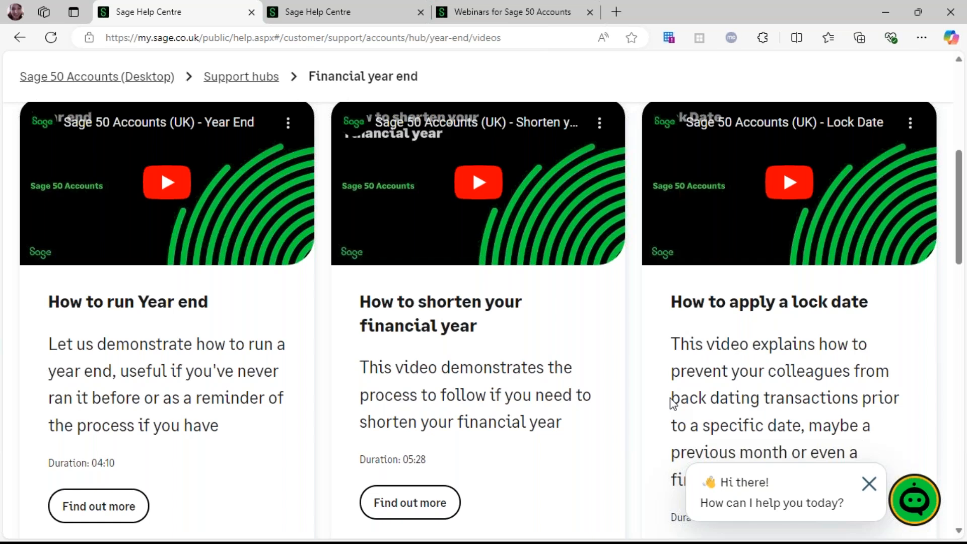
Switch to the PowerPoint slide show, browse the neighbouring slides, and return to the Questions slide
{"action": "mouse_move", "coordinate": [561, 534]}
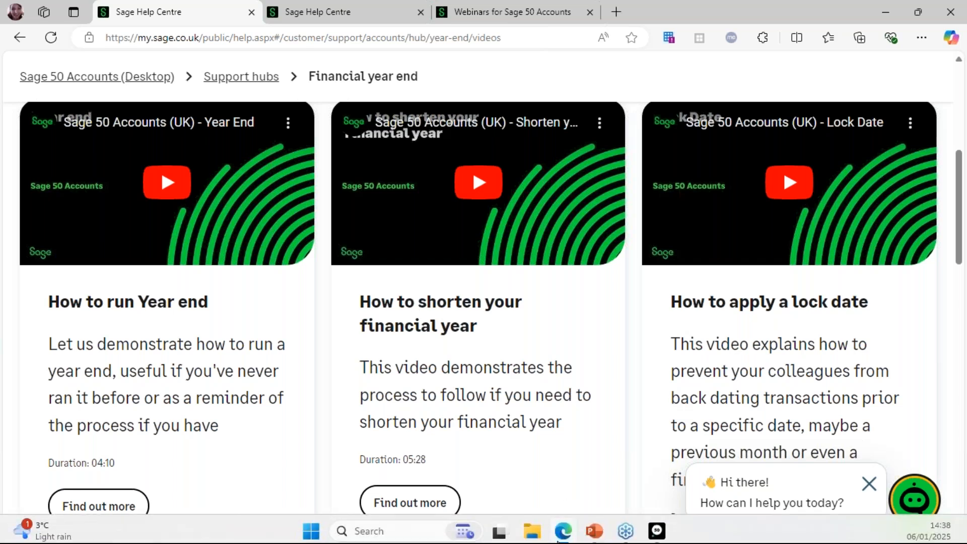
{"action": "mouse_move", "coordinate": [595, 526]}
{"action": "left_click", "coordinate": [601, 476]}
{"action": "key", "text": "Right"}
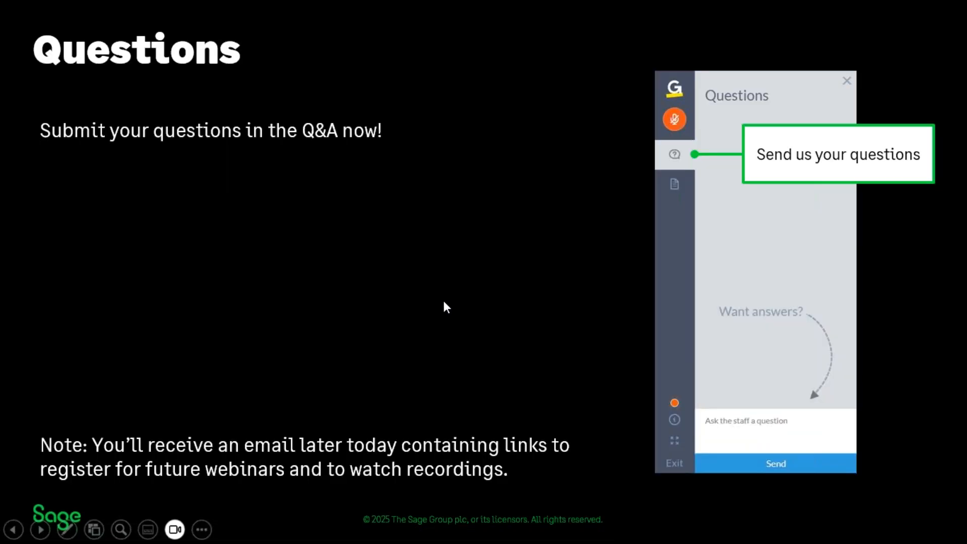
{"action": "key", "text": "Right"}
{"action": "key", "text": "Right"}
{"action": "key", "text": "Left"}
{"action": "key", "text": "Left"}
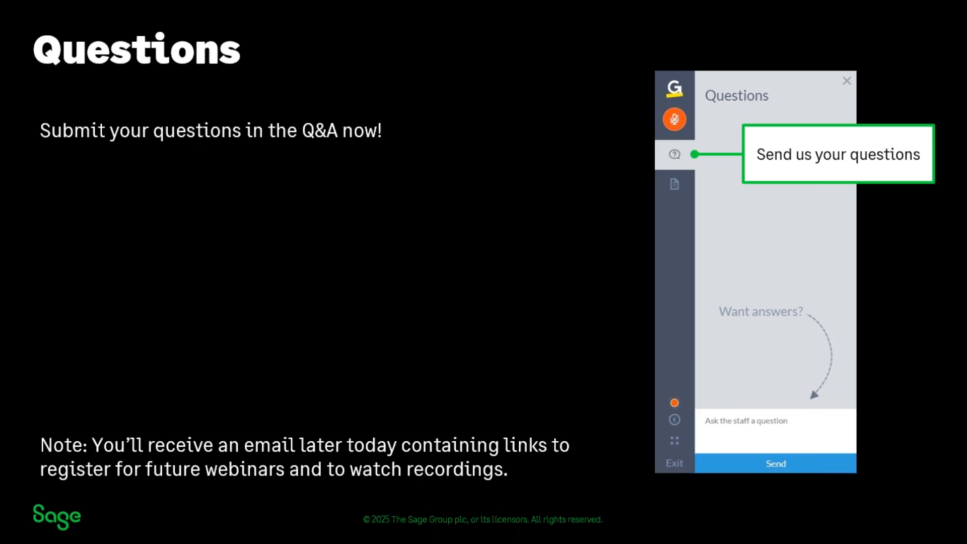
Switch to Sage 50 Accounts, open the Lock Date settings, and turn the lock on postings before 01/01/2025 off and back on
{"action": "mouse_move", "coordinate": [560, 530]}
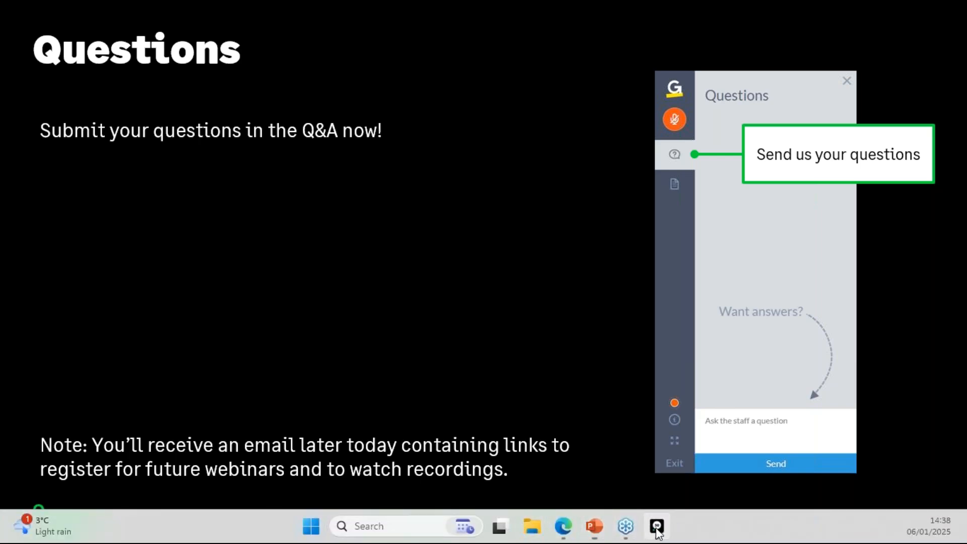
{"action": "left_click", "coordinate": [656, 526]}
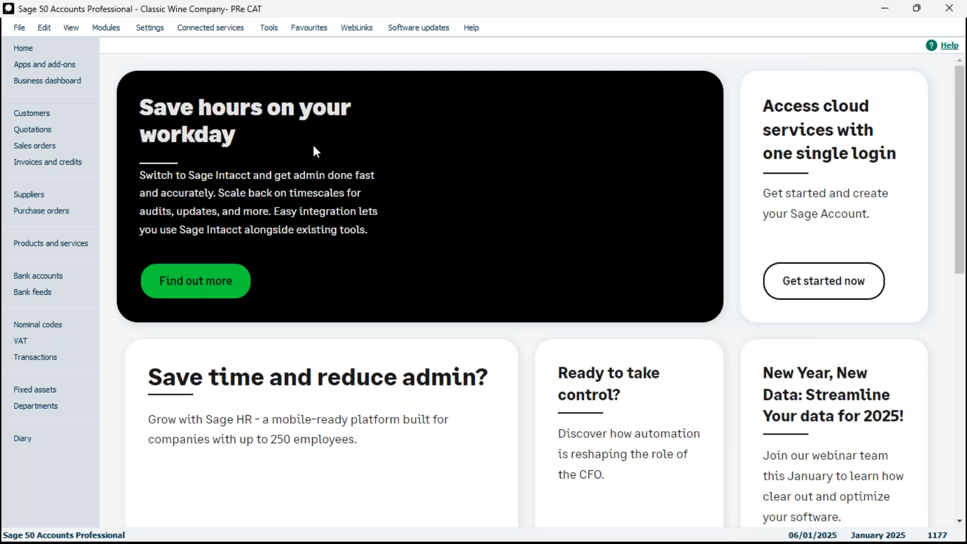
{"action": "left_click", "coordinate": [150, 31]}
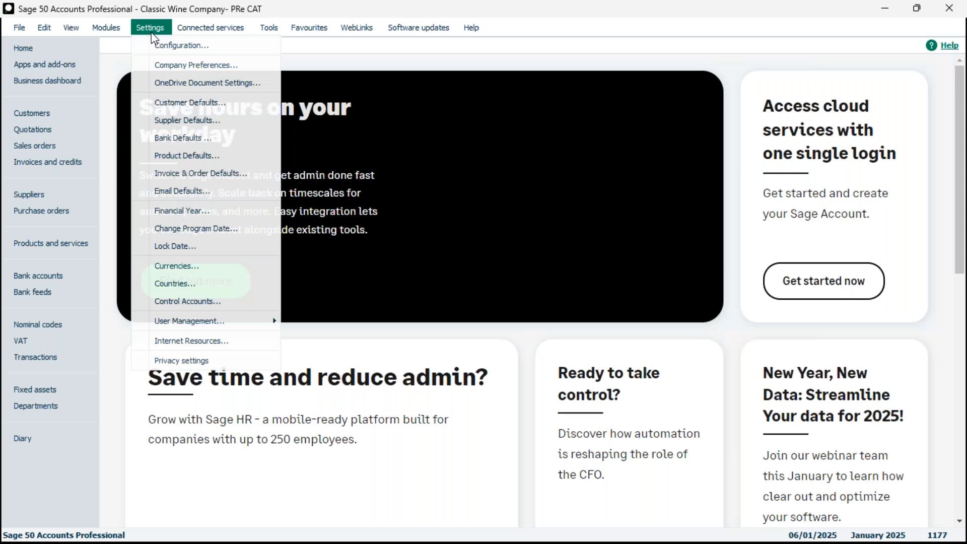
{"action": "left_click", "coordinate": [159, 251]}
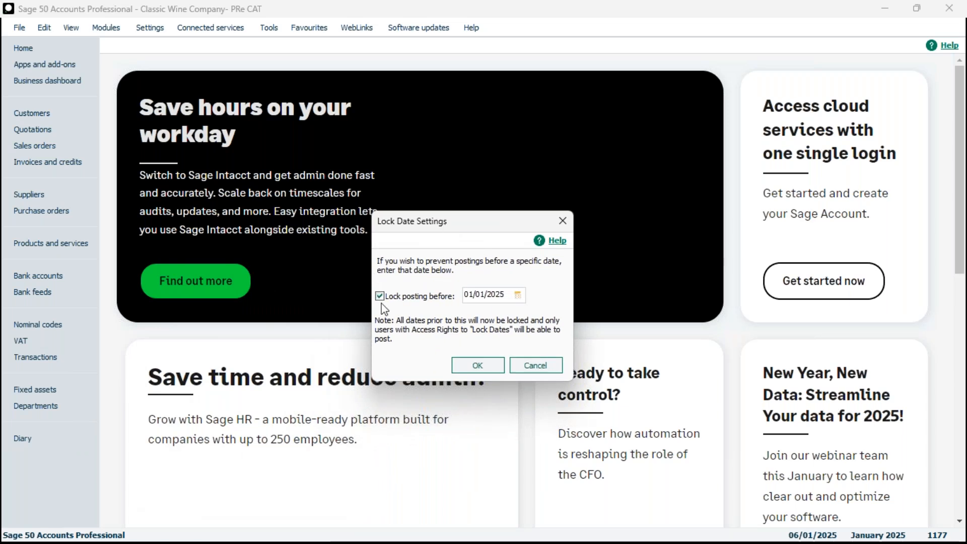
{"action": "left_click", "coordinate": [380, 297]}
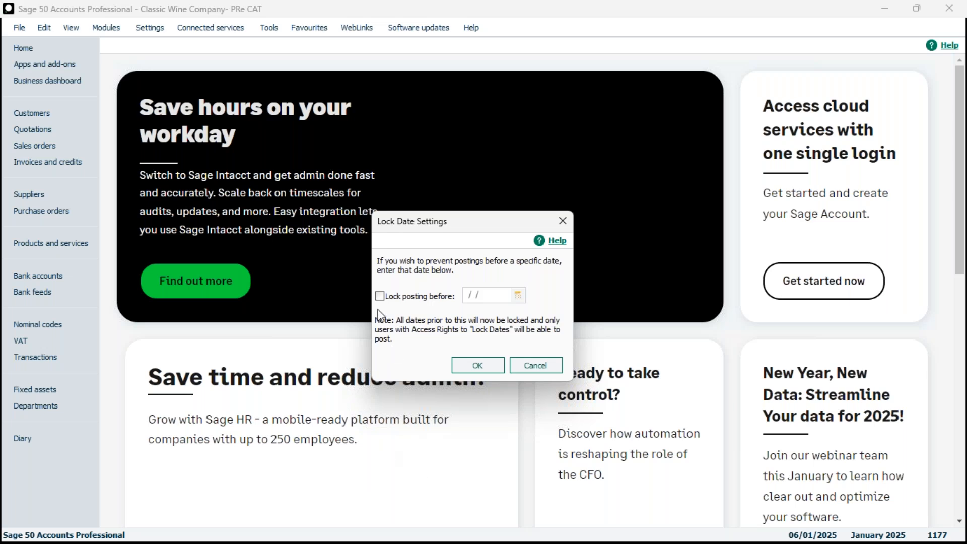
{"action": "left_click", "coordinate": [380, 296]}
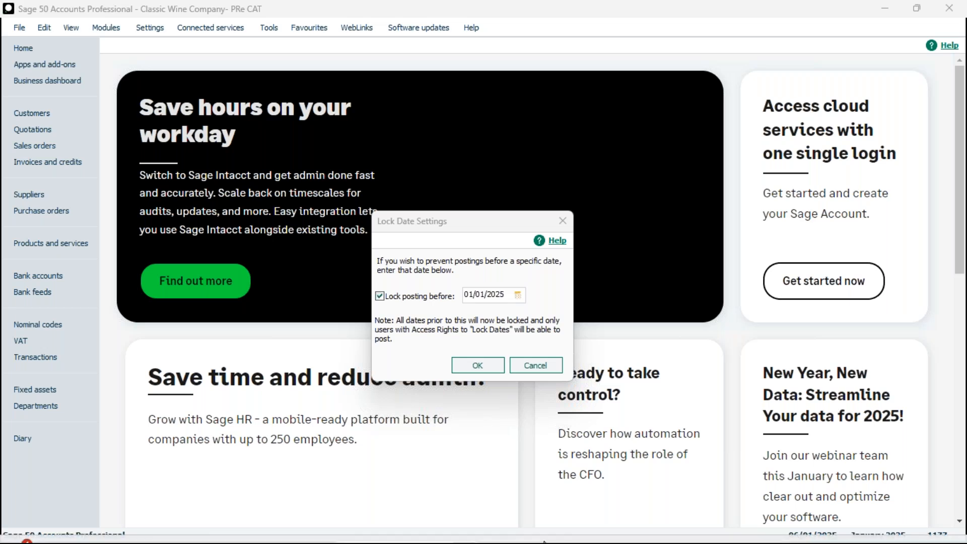
Switch back to the PowerPoint slide show and advance past the Help Centre slide to Grow your knowledge
{"action": "mouse_move", "coordinate": [595, 526]}
{"action": "left_click", "coordinate": [587, 465]}
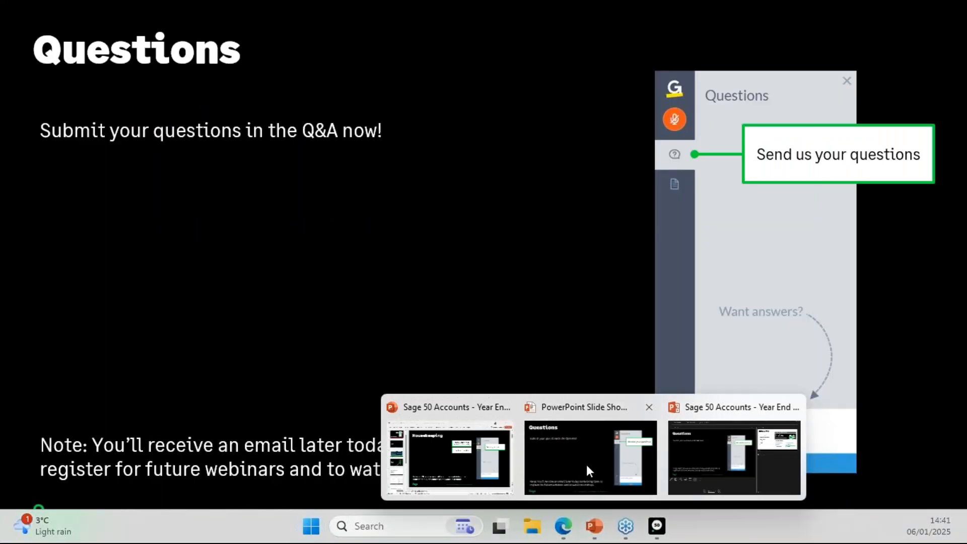
{"action": "left_click", "coordinate": [509, 355]}
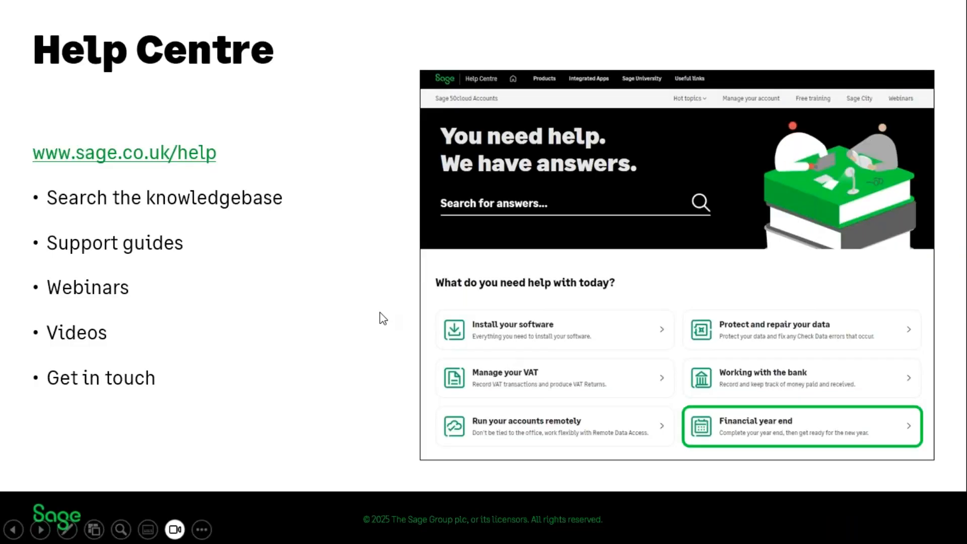
{"action": "left_click", "coordinate": [380, 313]}
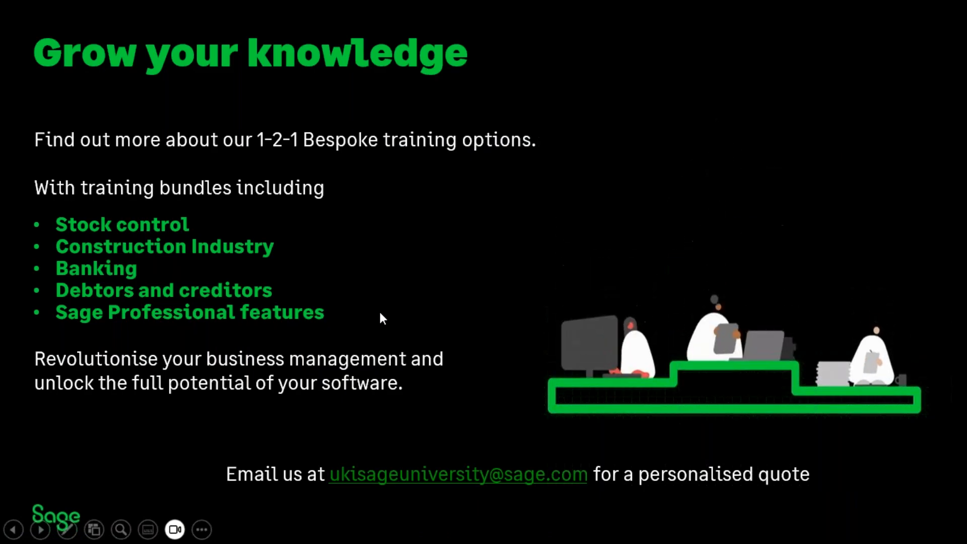